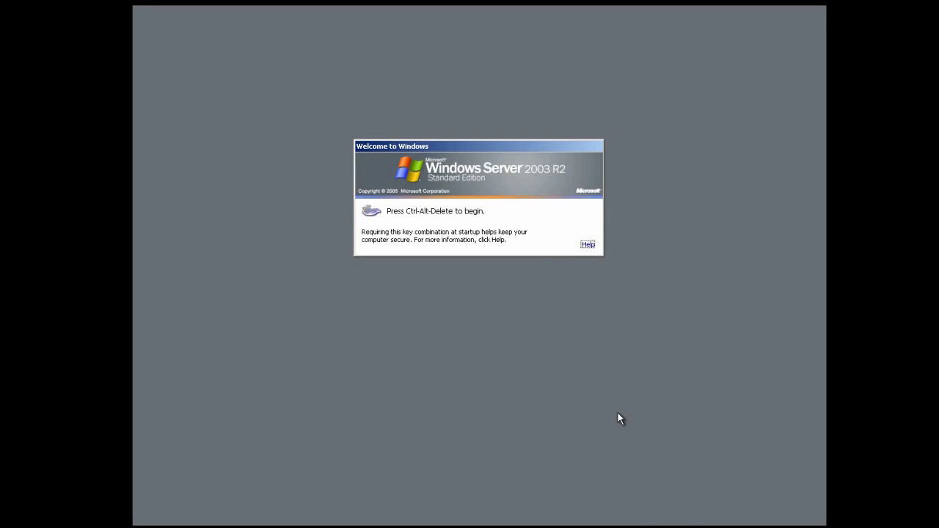
Log on to the server as Administrator with the account password and close the Manage Your Server window
key("ctrl+alt+Delete")
type("******")
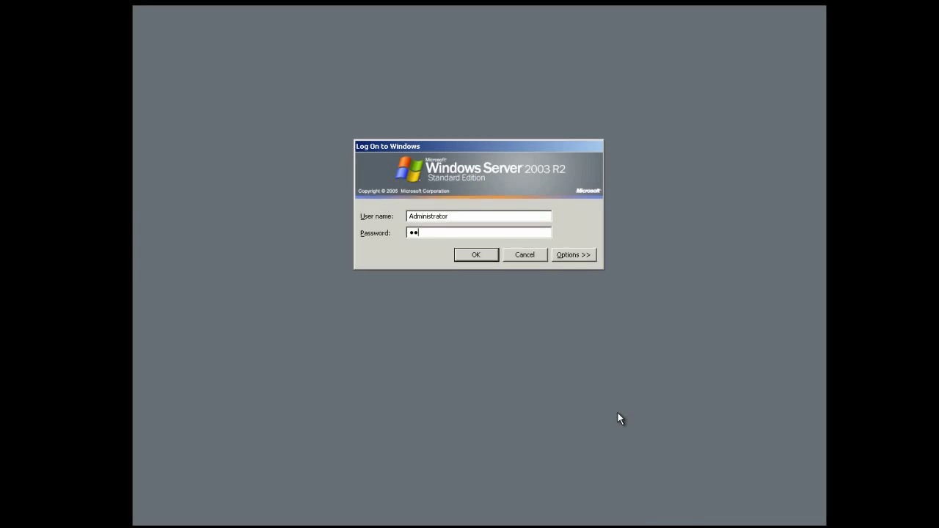
type("***")
key("Return")
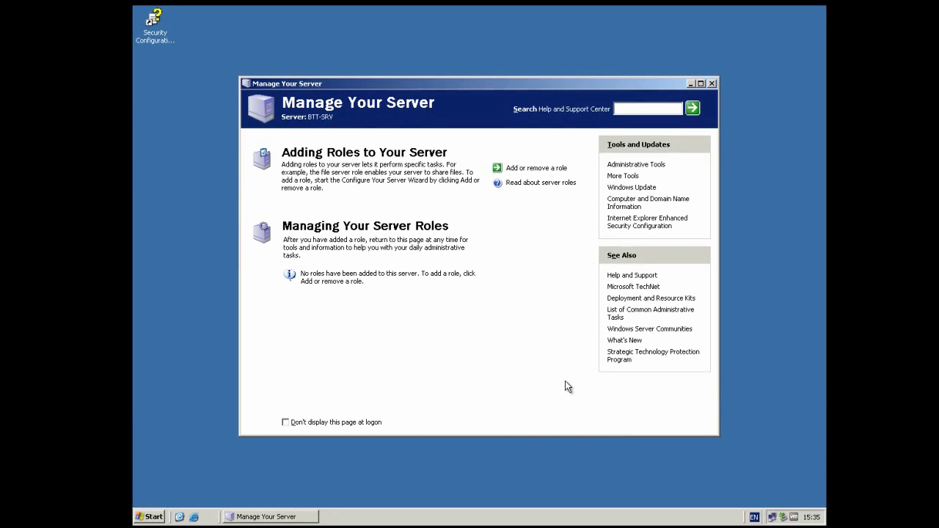
left_click(712, 84)
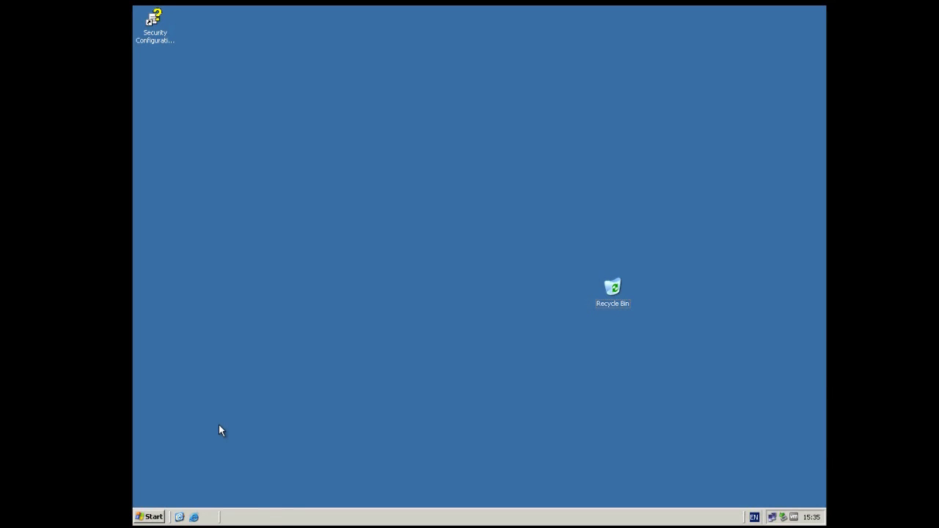
Open the Internet Protocol (TCP/IP) properties of the Local Area Connection
left_click(151, 518)
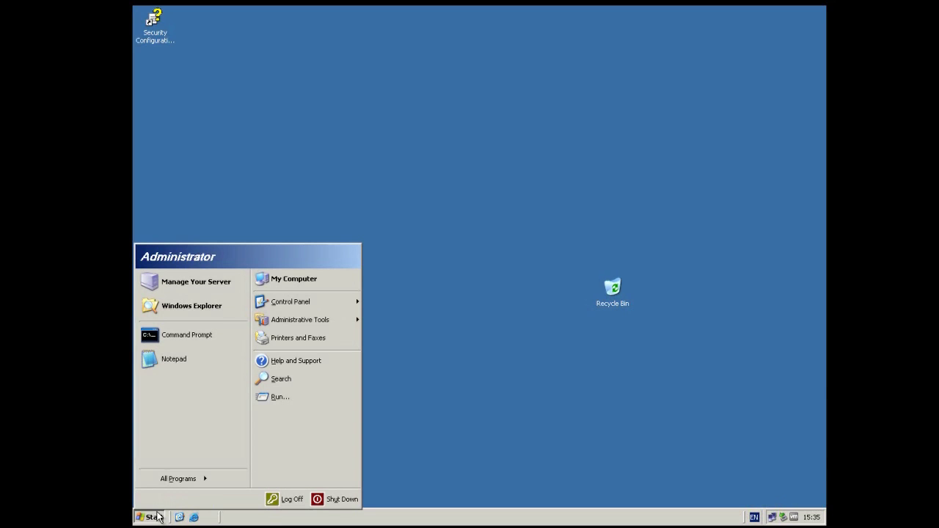
mouse_move(279, 310)
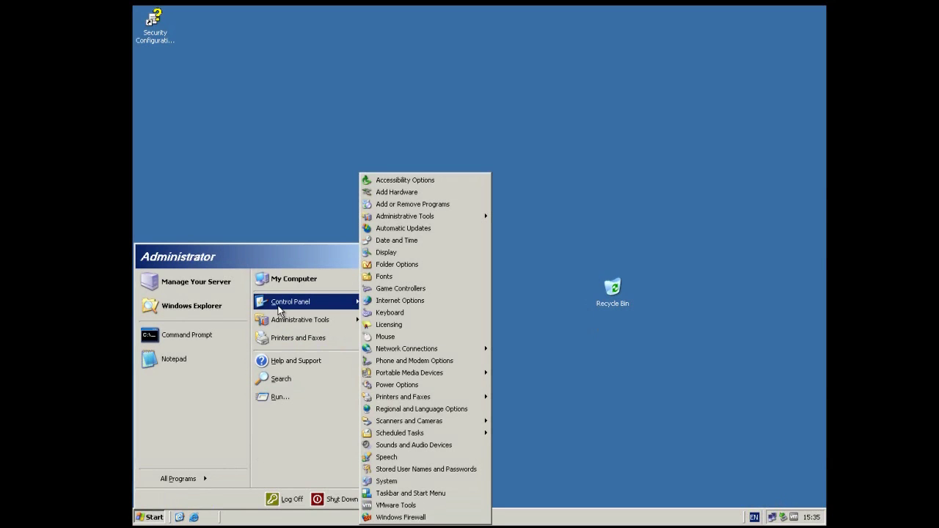
mouse_move(444, 350)
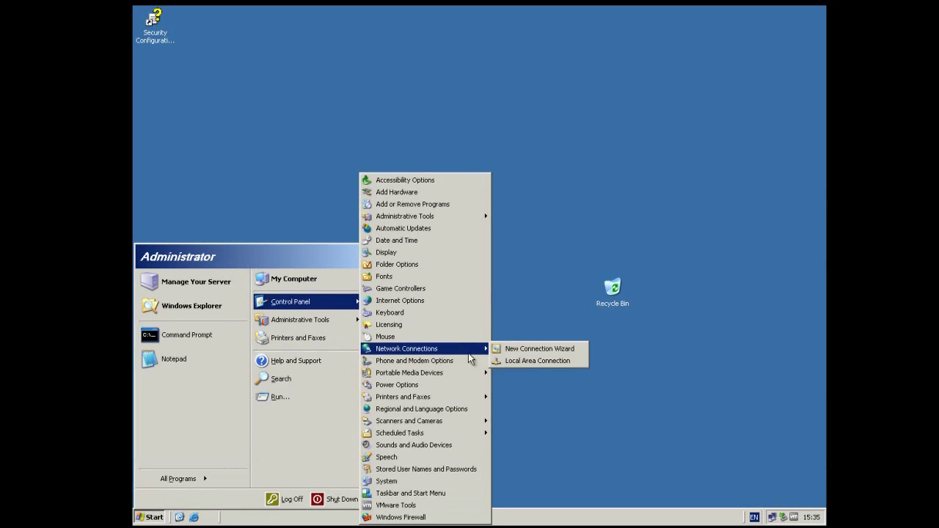
right_click(523, 361)
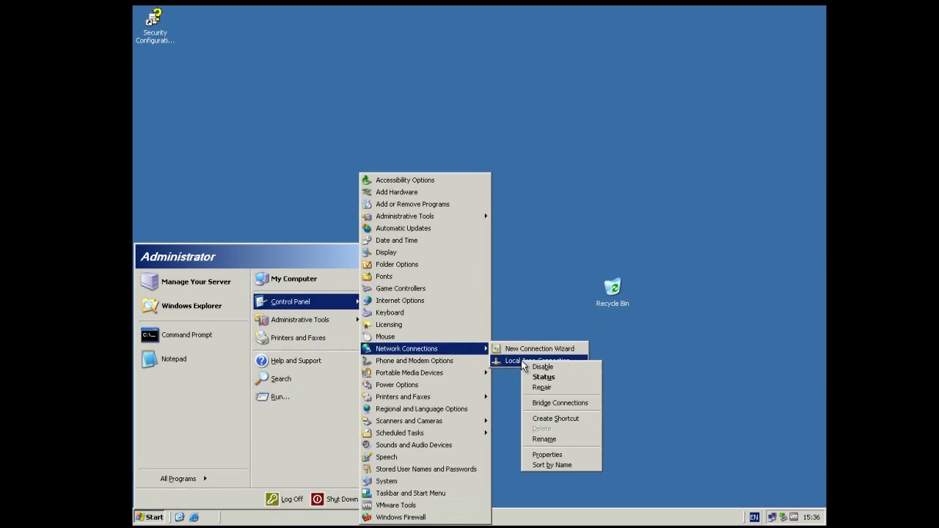
left_click(532, 455)
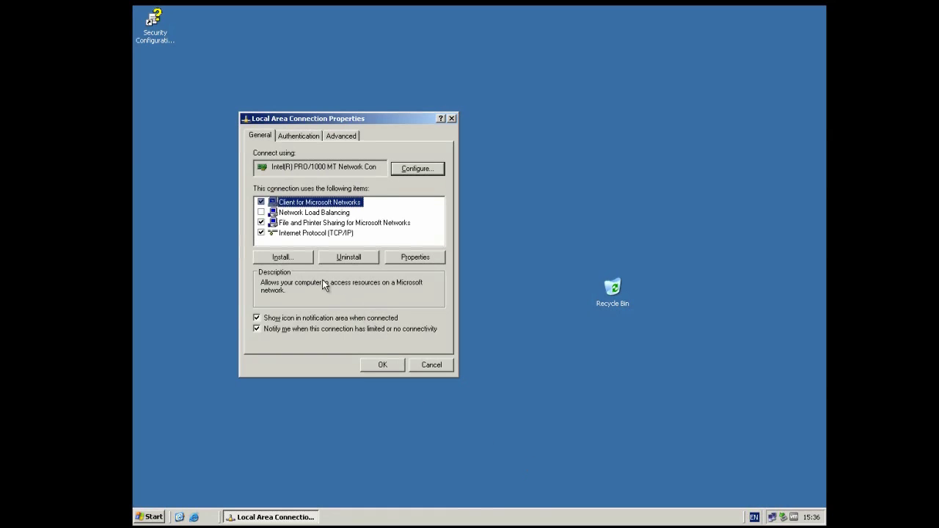
left_click(306, 233)
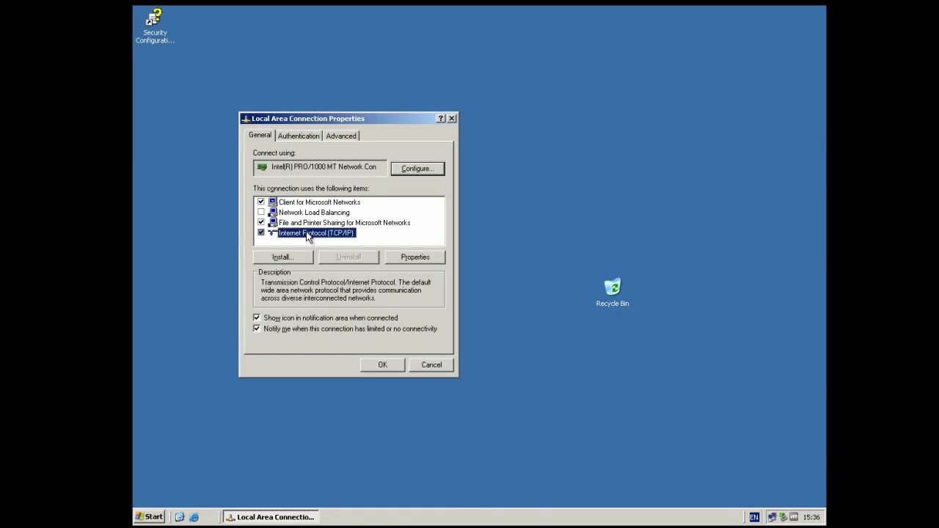
left_click(415, 257)
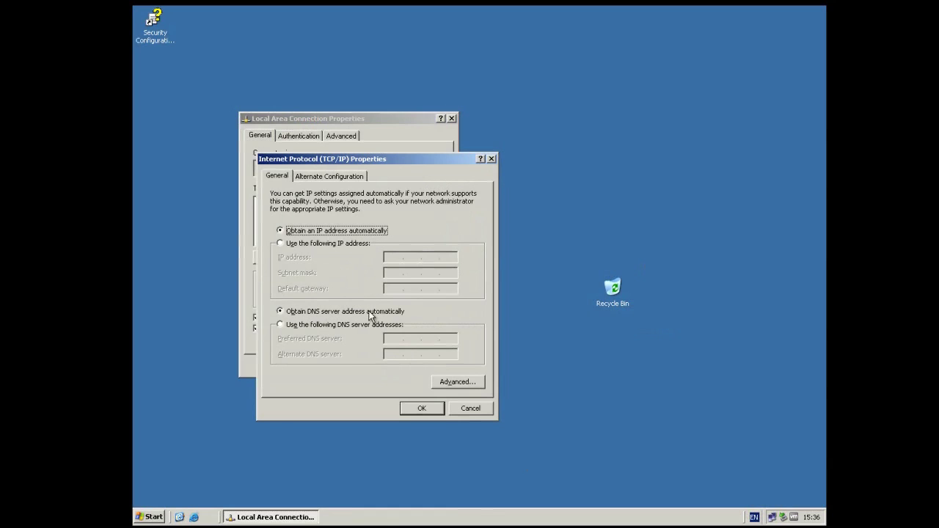
Run ipconfig /all in a Command Prompt, review the full network configuration, and return to the TCP/IP properties
left_click(154, 517)
left_click(183, 339)
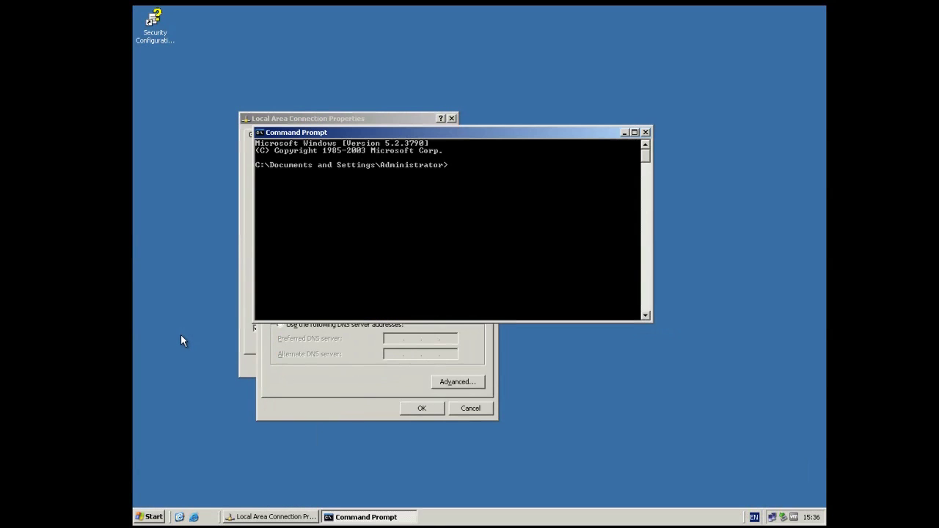
type("ipconfig /all")
key("Return")
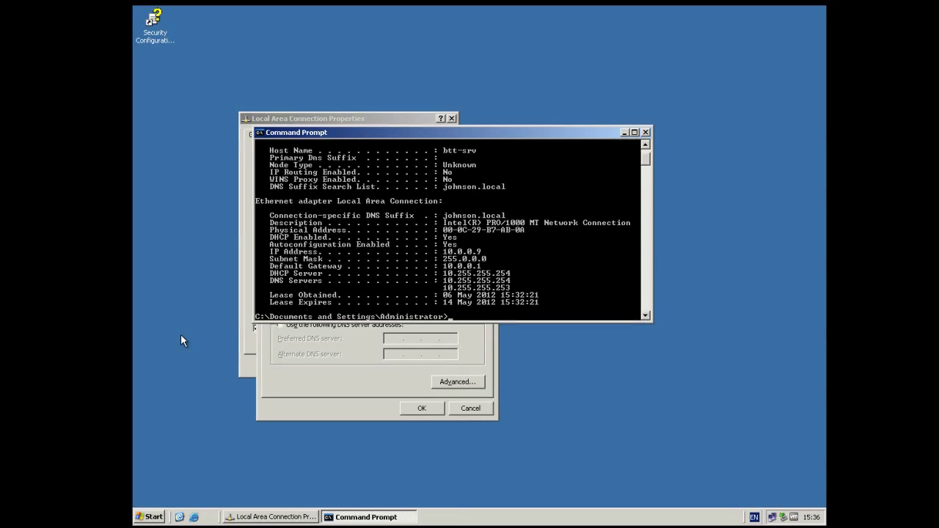
left_click(635, 132)
scroll(414, 115, "up", 2)
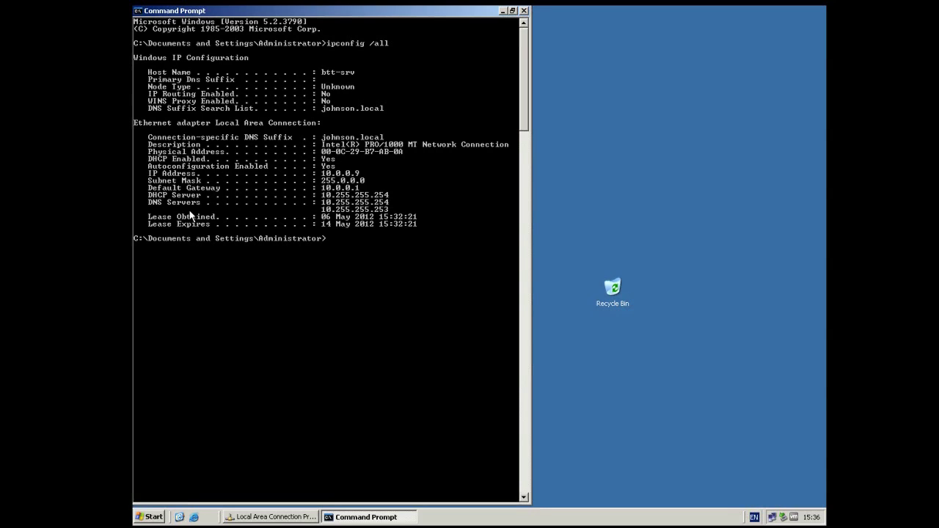
left_click(522, 11)
left_click(387, 209)
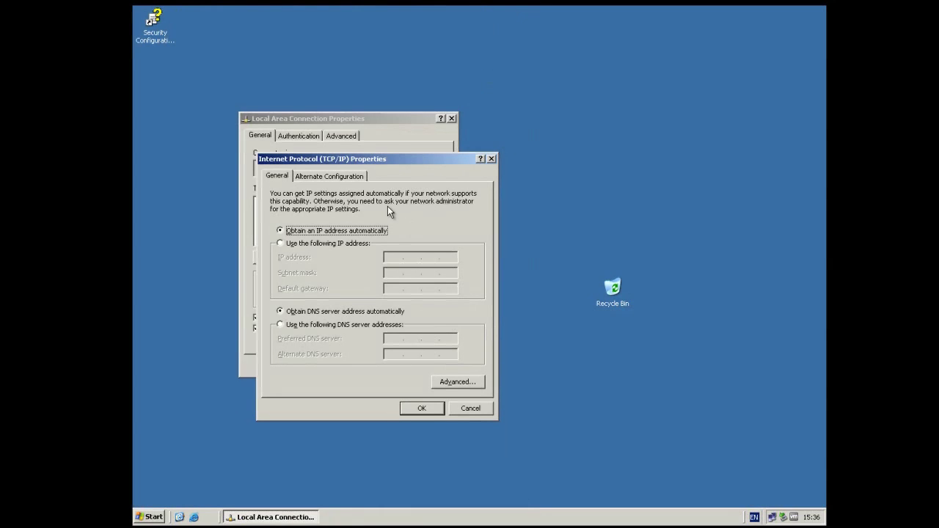
Switch the connection to a manually specified IP address and check its current addressing with ipconfig in a Command Prompt
left_click(353, 244)
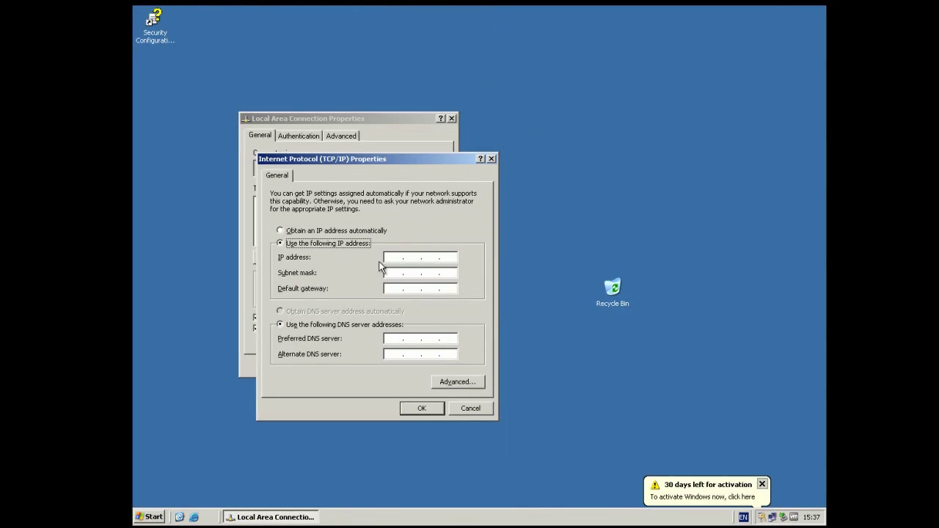
left_click(390, 258)
left_click(160, 516)
left_click(175, 342)
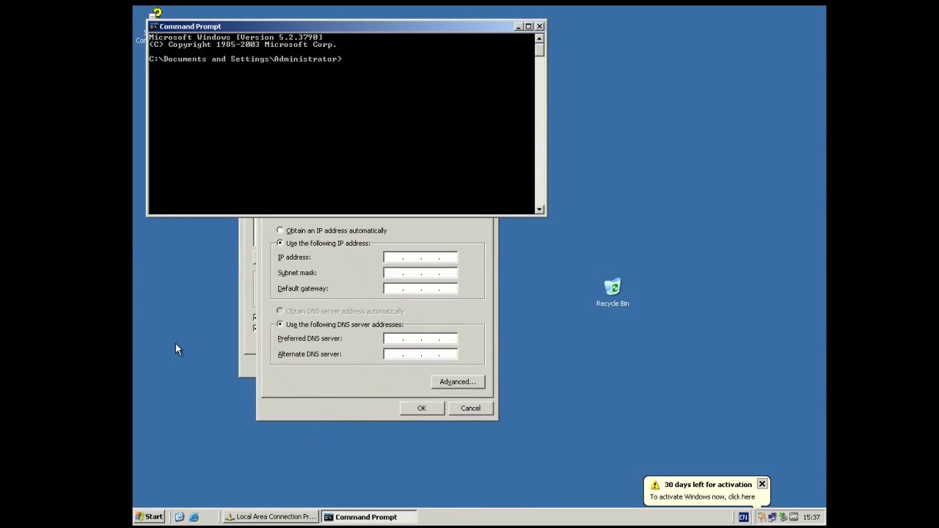
type("ipconfig")
key("Return")
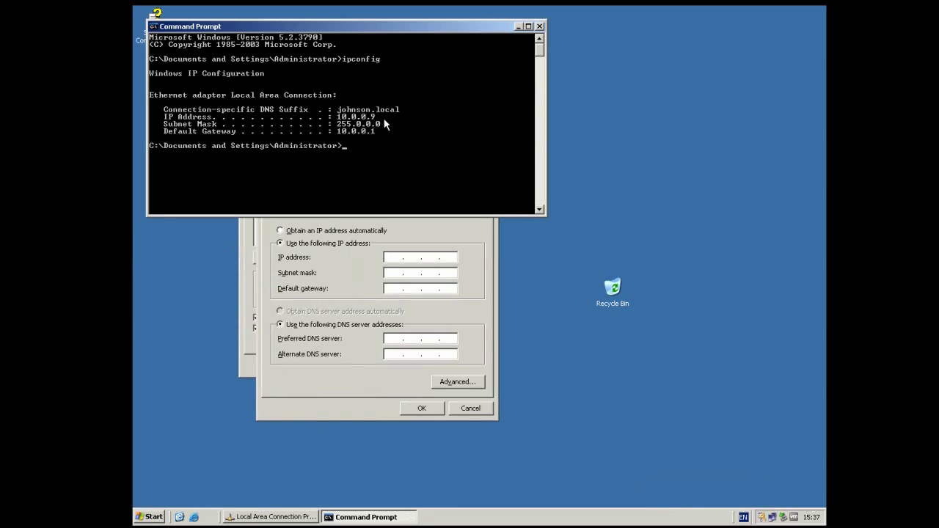
left_click(518, 26)
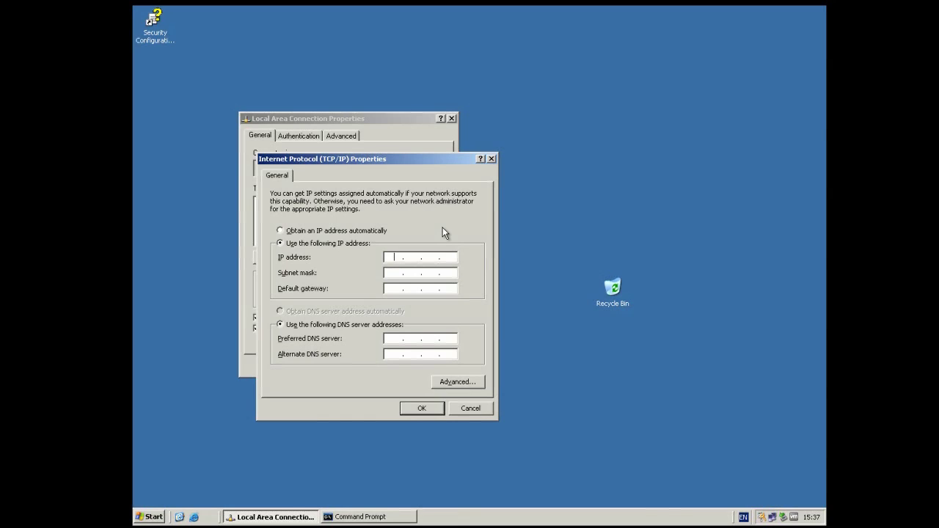
type("192 . 168 . 1 . 12")
key("BackSpace")
key("BackSpace")
key("BackSpace")
key("BackSpace")
key("BackSpace")
key("BackSpace")
key("BackSpace")
key("BackSpace")
key("BackSpace")
Set the IP address to 10.0.1.100 with the default subnet mask, use 10.0.0.1 as gateway and preferred DNS server, and apply the connection settings
type("10 . 0 . 1 .100")
key("Tab")
left_click(393, 289)
type("10.0.0.1")
key("Tab")
key("Tab")
type("10 . 0 . 0 . 1")
left_click(411, 413)
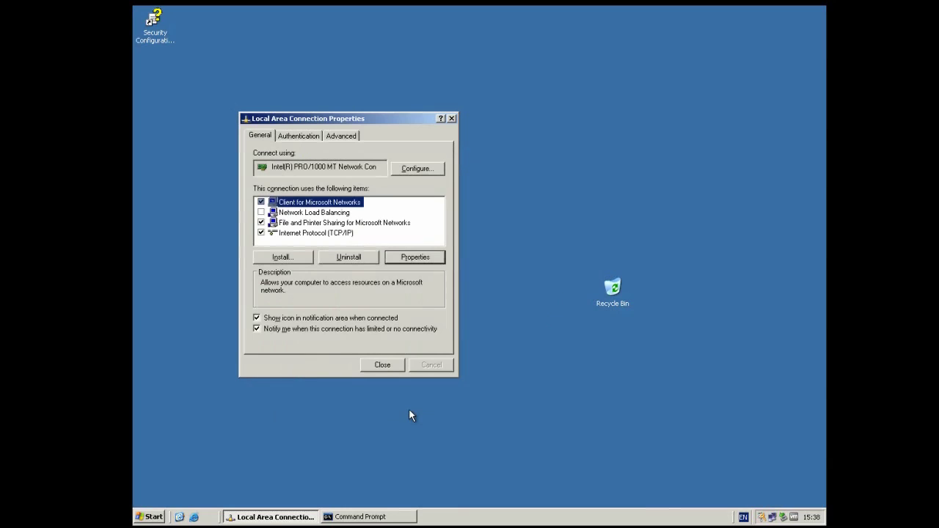
left_click(382, 363)
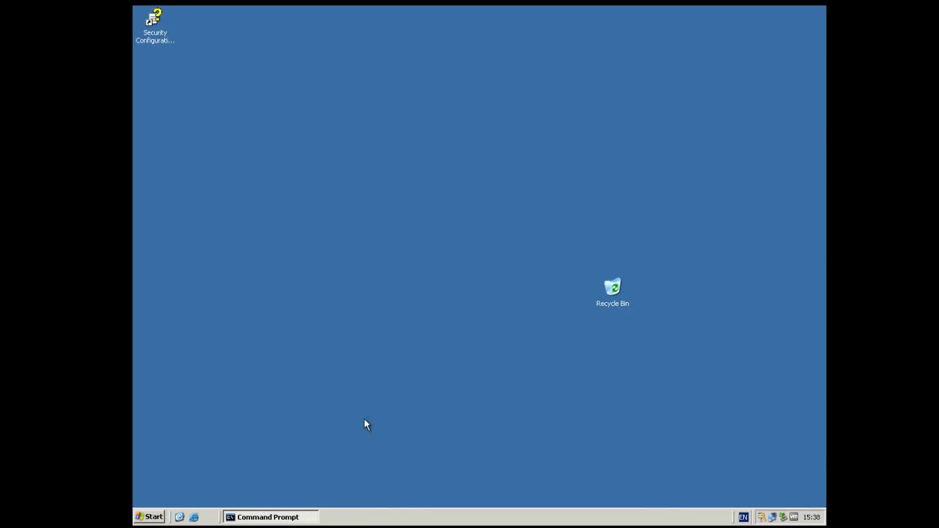
Verify the static network settings by running ipconfig /all in the open Command Prompt, and close it
left_click(309, 517)
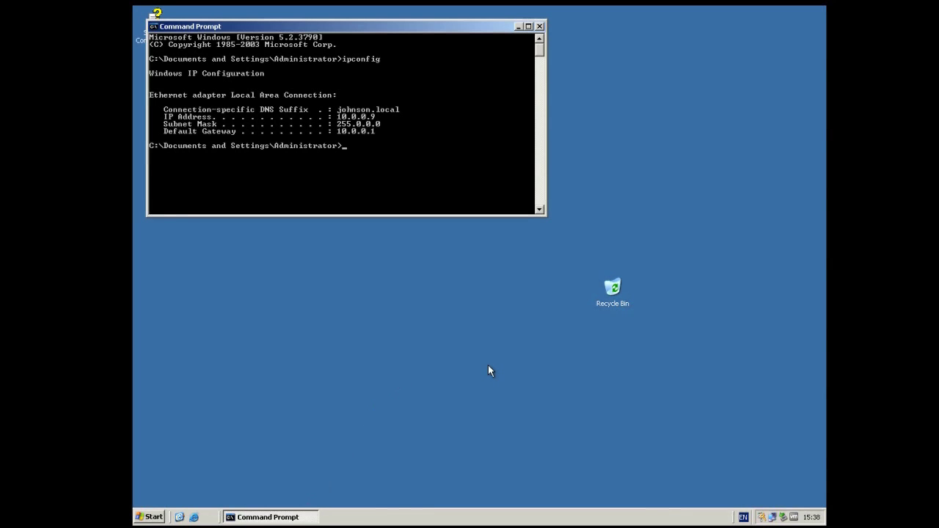
type("ipconfig /all")
key("Return")
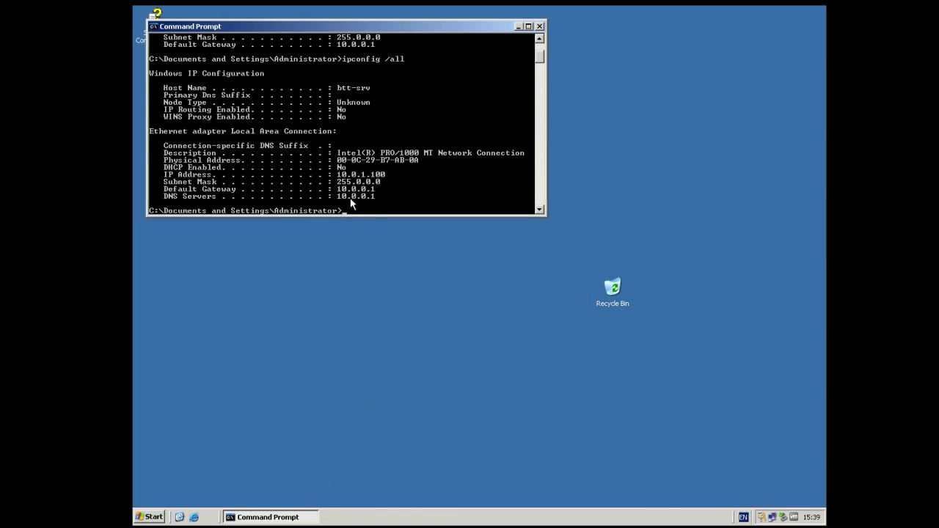
left_click(539, 26)
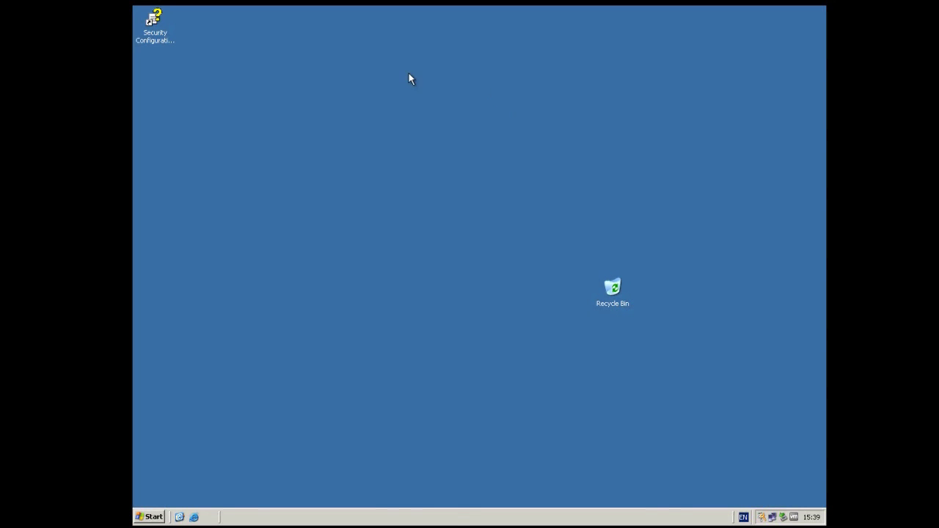
Open Manage Your Server and start the wizard for adding a role, continuing to the server role list
left_click(150, 516)
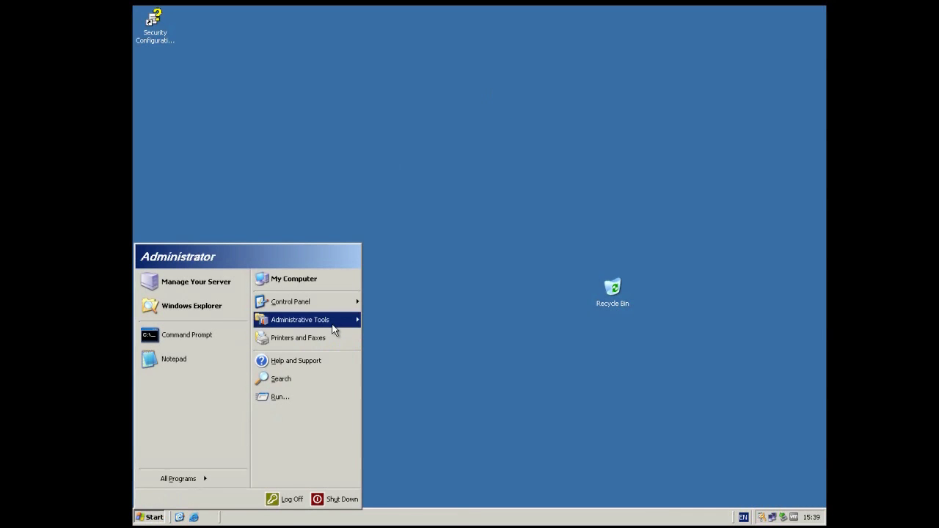
mouse_move(333, 328)
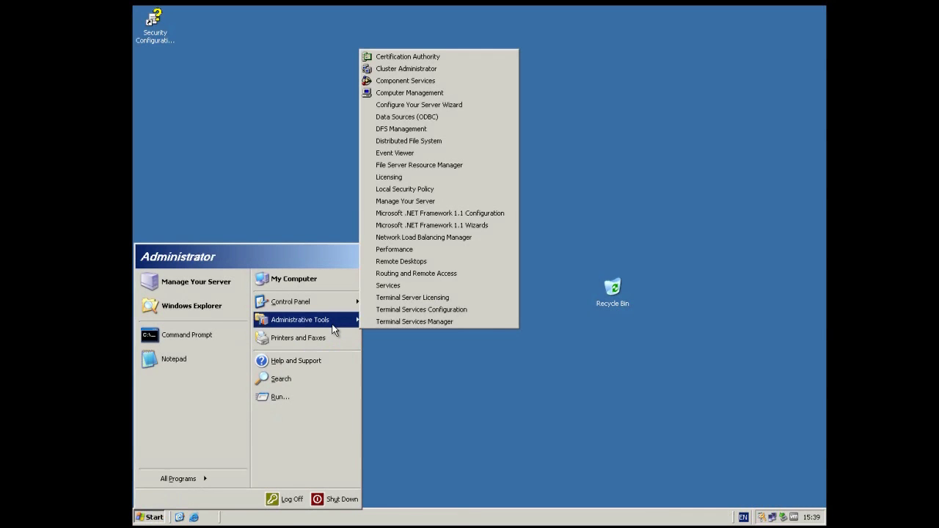
left_click(396, 205)
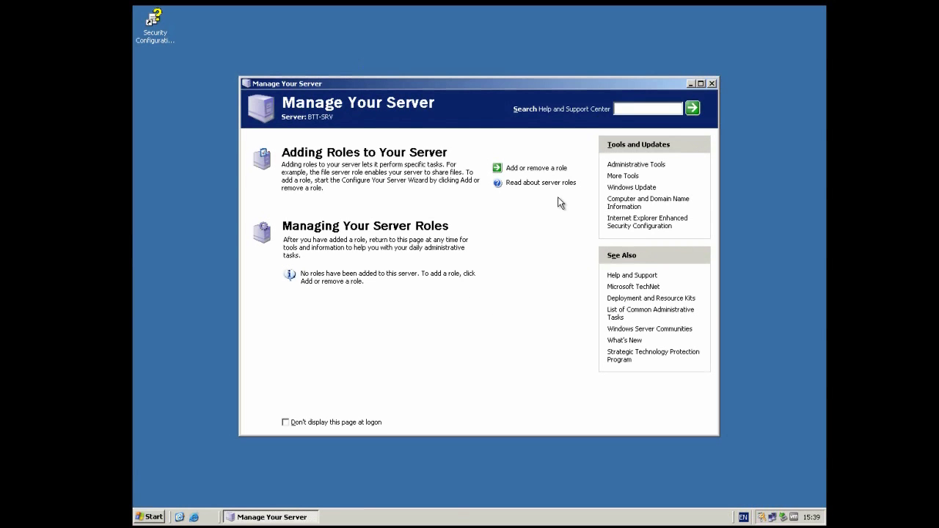
left_click(549, 171)
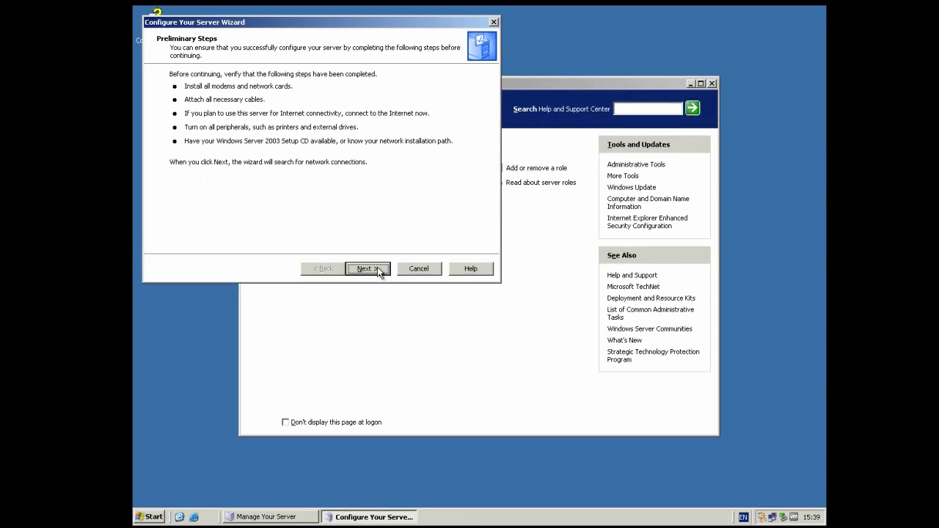
left_click(367, 269)
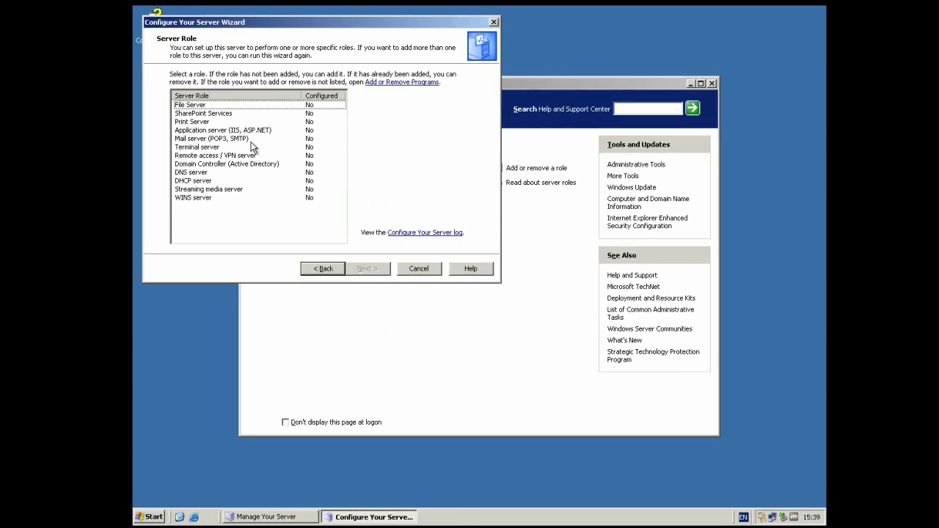
Choose the File Server role and confirm the summary of selections to launch its role wizard
left_click(204, 106)
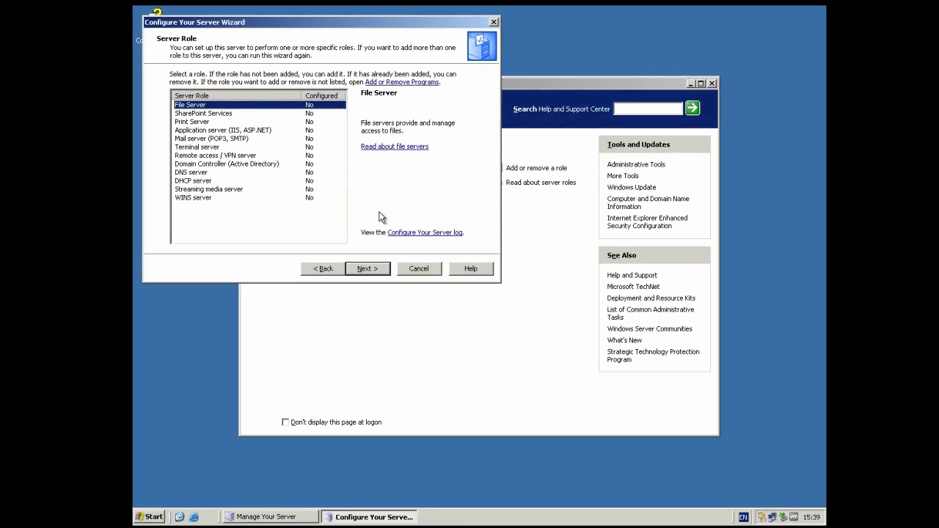
left_click(373, 273)
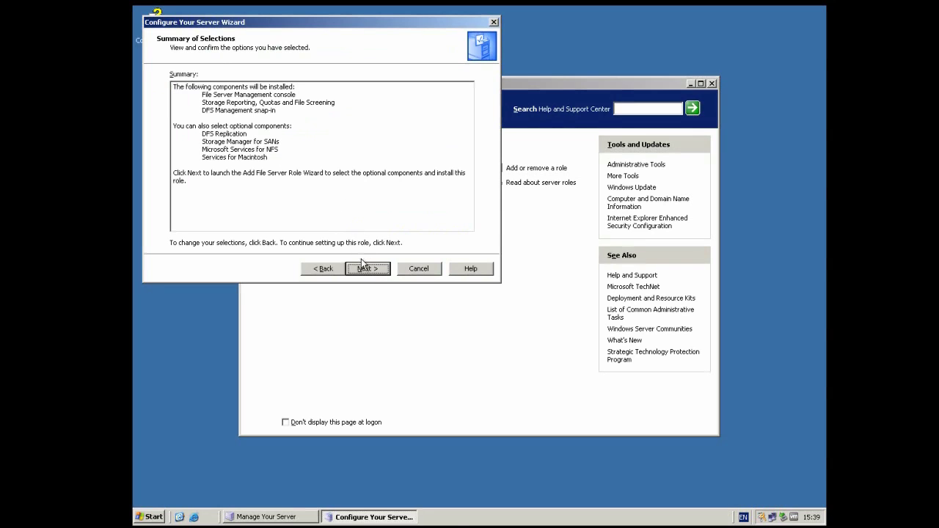
left_click(362, 264)
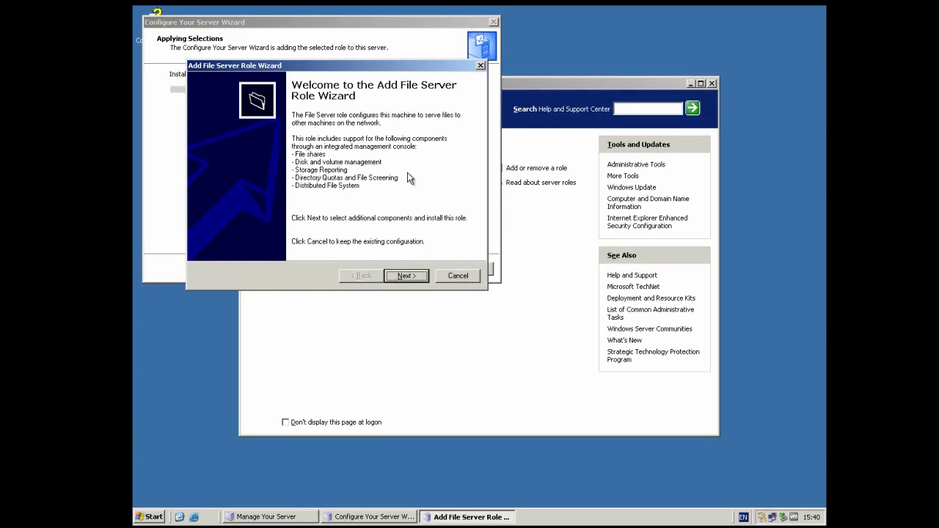
Install the File Server role without any optional components and finish the server configuration wizard
left_click(395, 278)
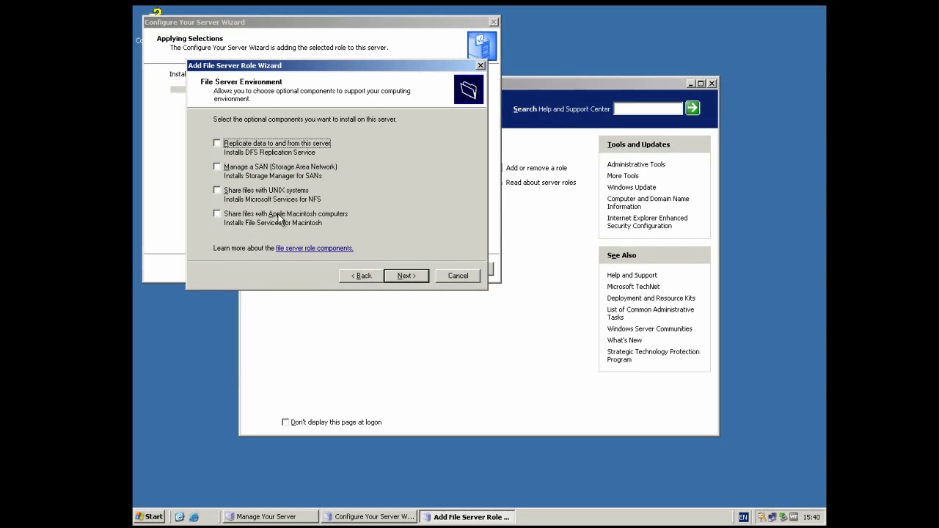
left_click(217, 214)
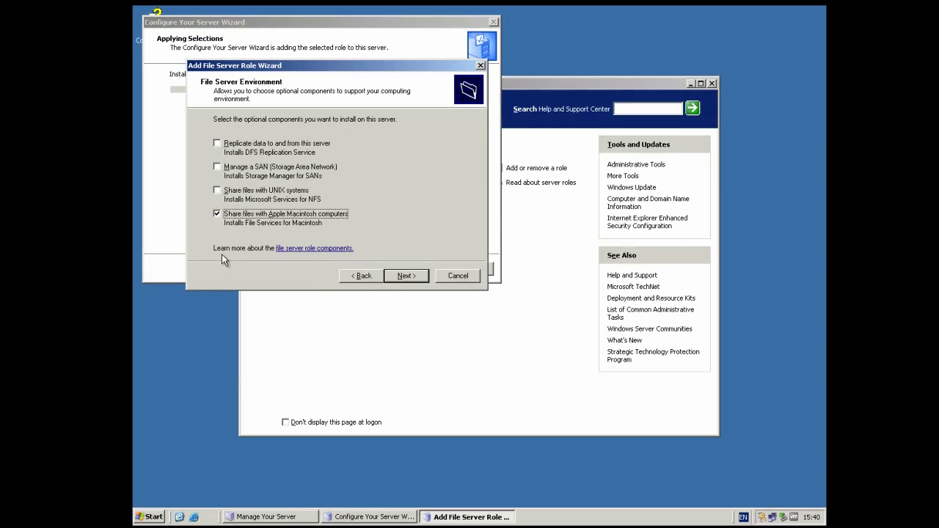
left_click(232, 216)
left_click(405, 277)
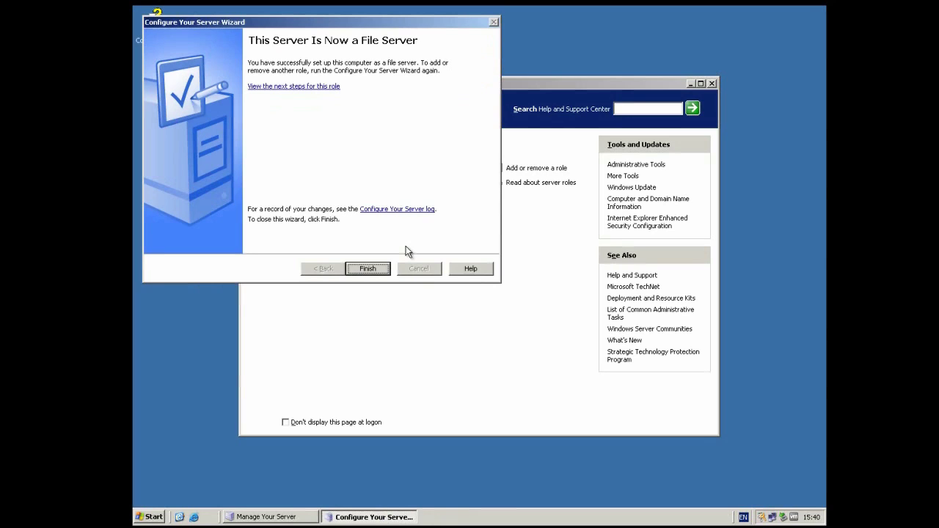
left_click(383, 269)
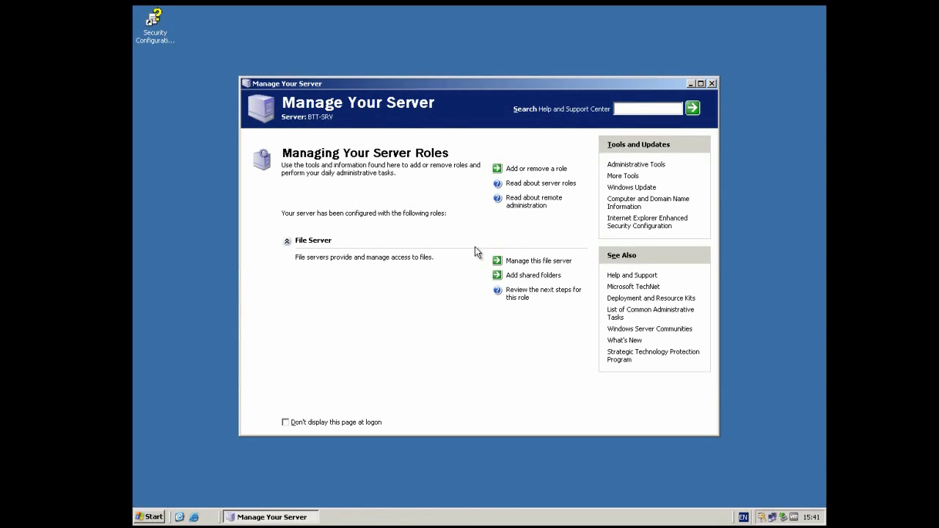
Open the management console for the File Server role, close the duplicate console window and maximize the remaining one
left_click(556, 262)
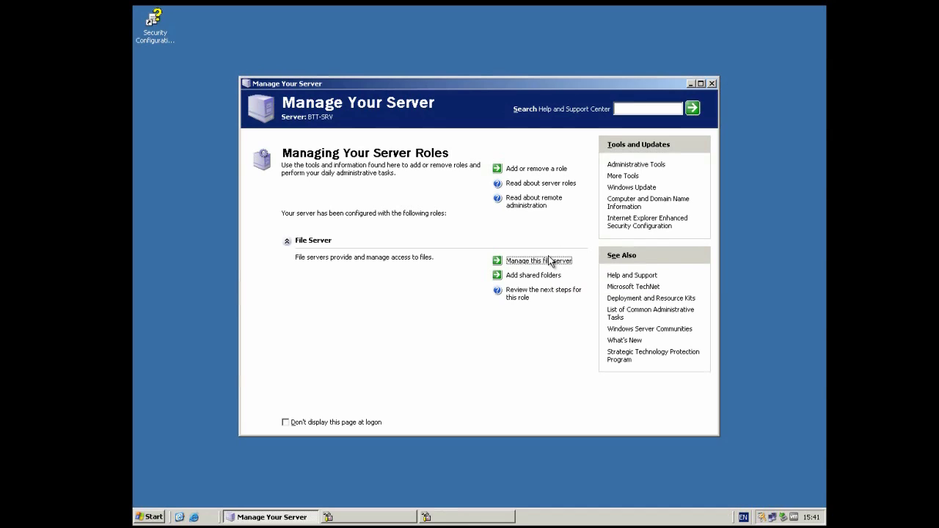
left_click(690, 84)
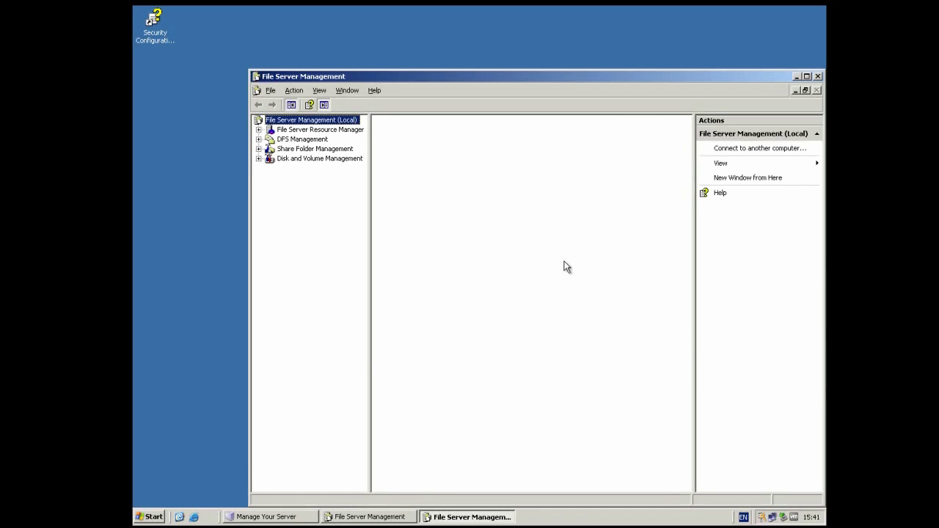
left_click(819, 77)
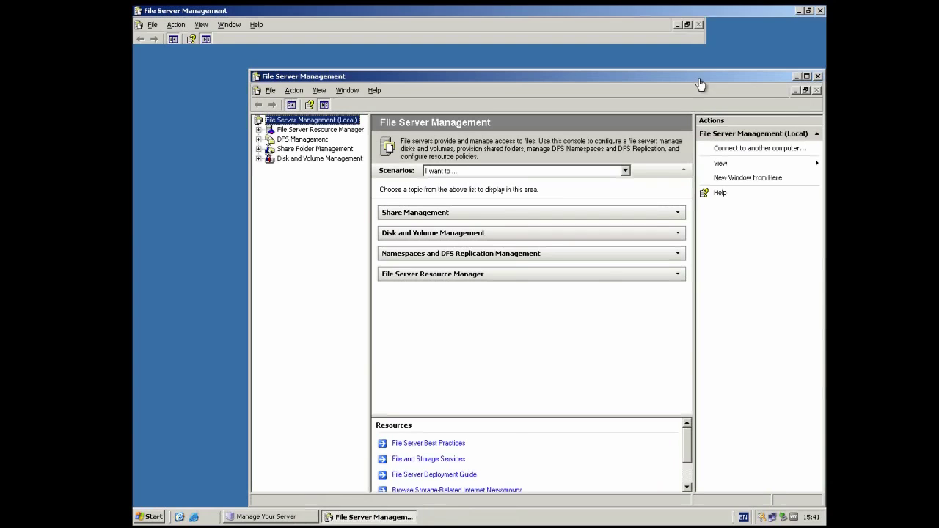
double_click(699, 78)
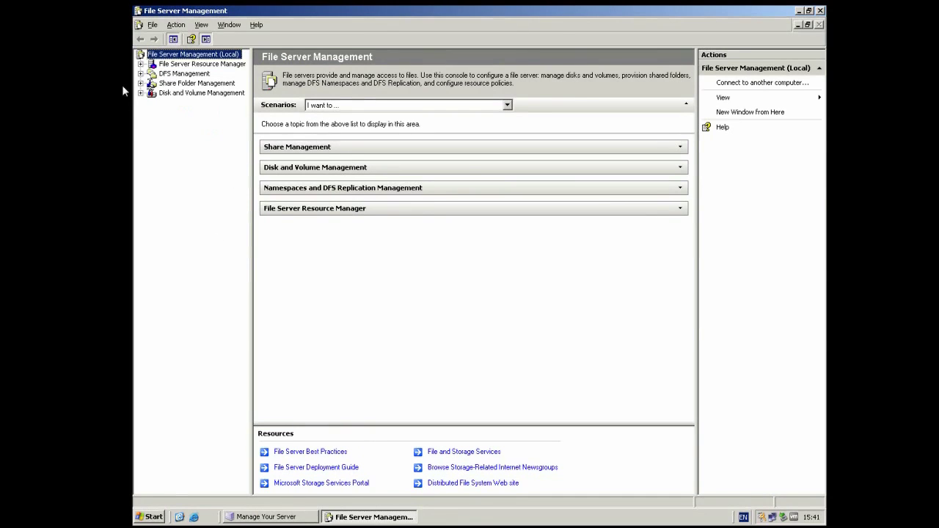
Look through the DFS Management, Share Folder Management, Disk and Volume Management and File Server Resource Manager nodes
left_click(175, 74)
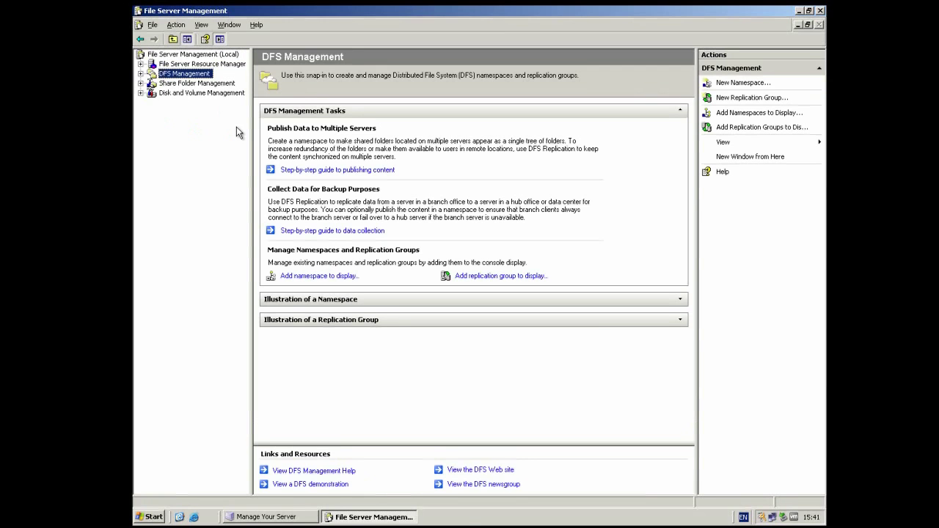
left_click(187, 85)
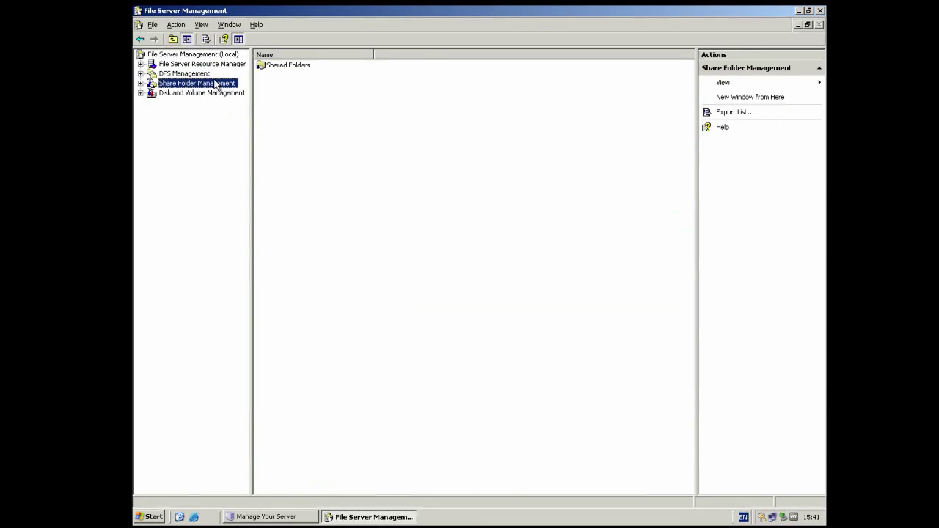
left_click(186, 93)
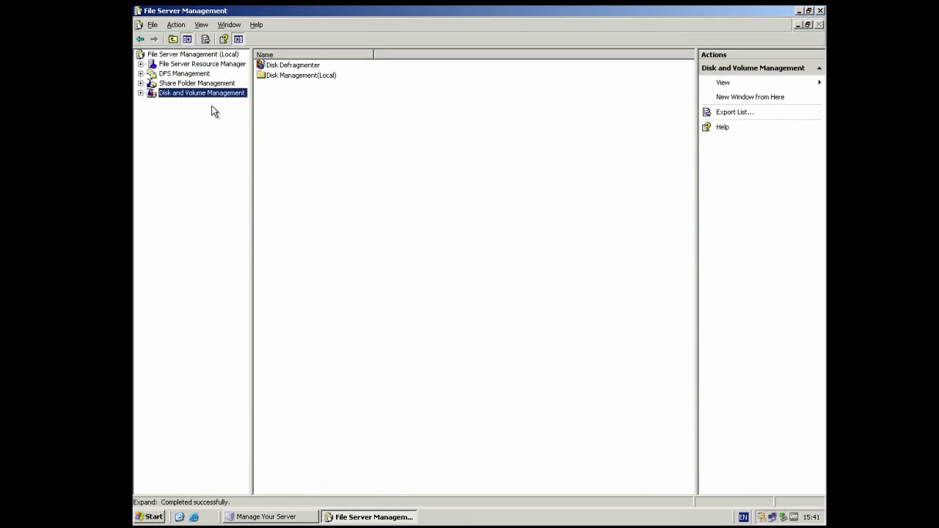
left_click(180, 64)
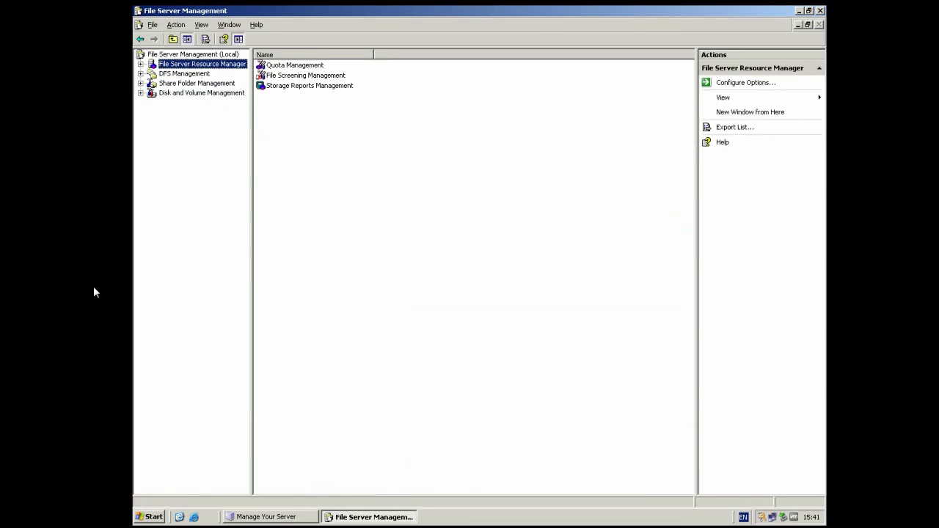
Check the server's available drives and their sizes in My Computer, and close it
left_click(149, 517)
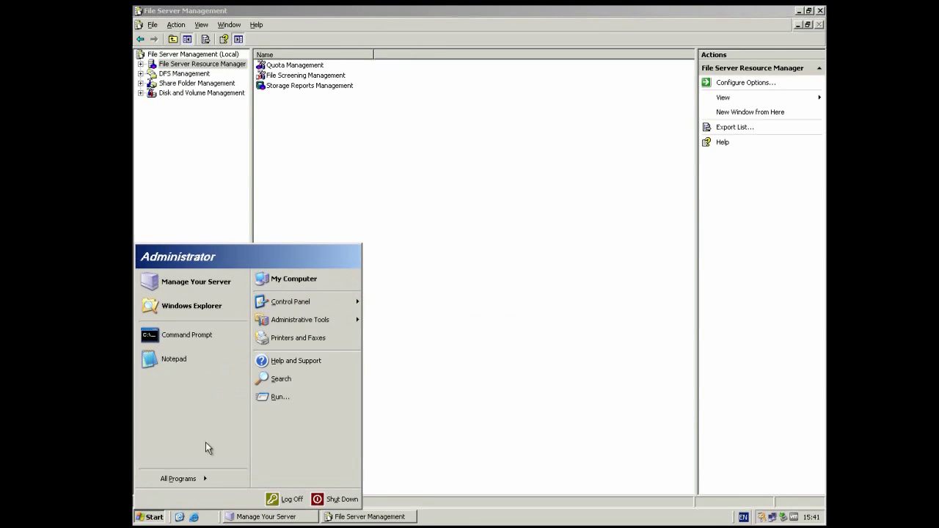
left_click(277, 282)
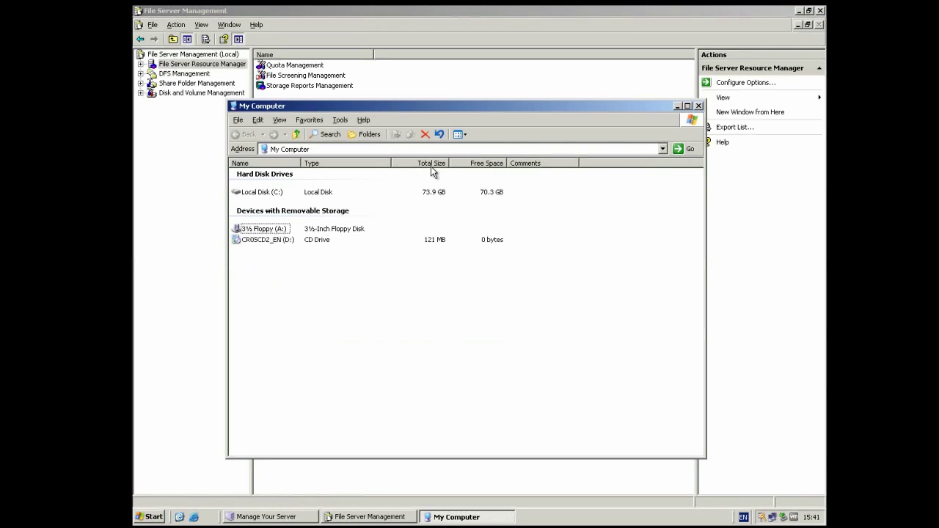
left_click_drag(451, 201, 539, 218)
left_click(699, 106)
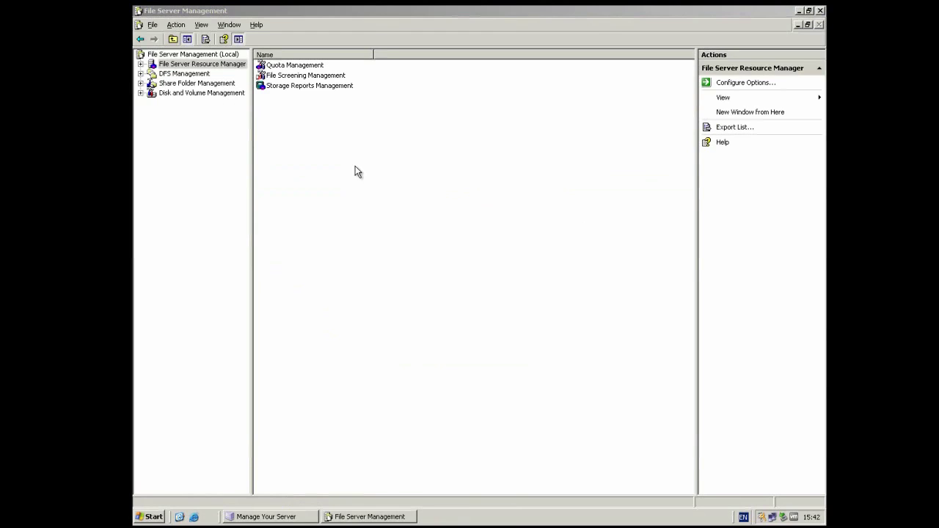
Open the Shares list in Shared Folders under Share Folder Management
left_click(198, 84)
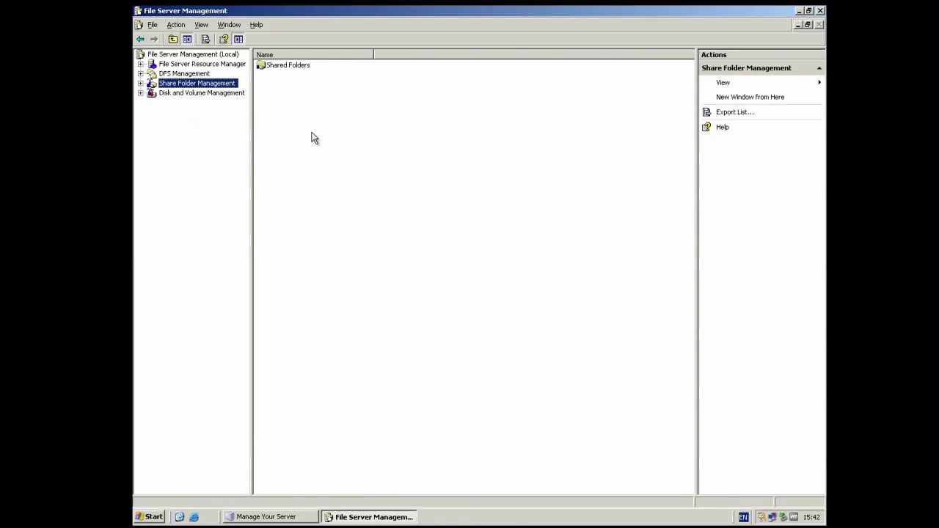
double_click(272, 66)
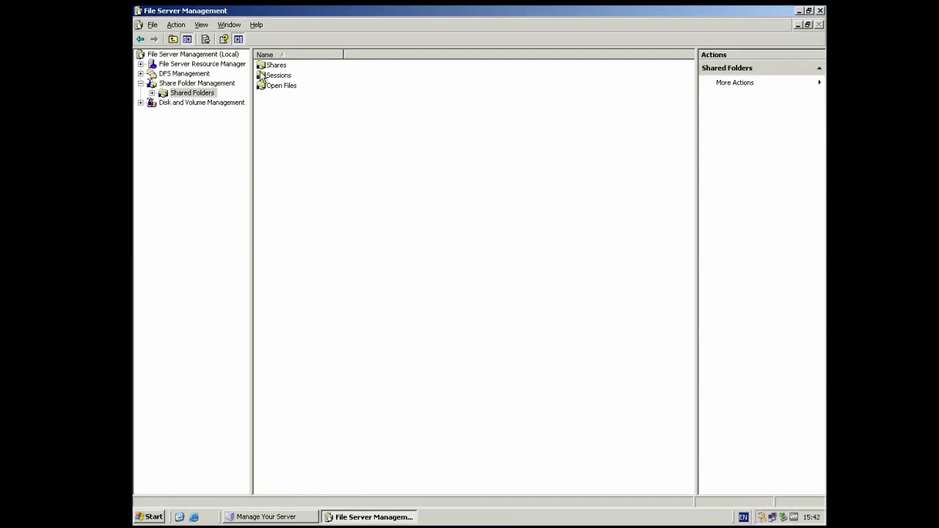
double_click(276, 66)
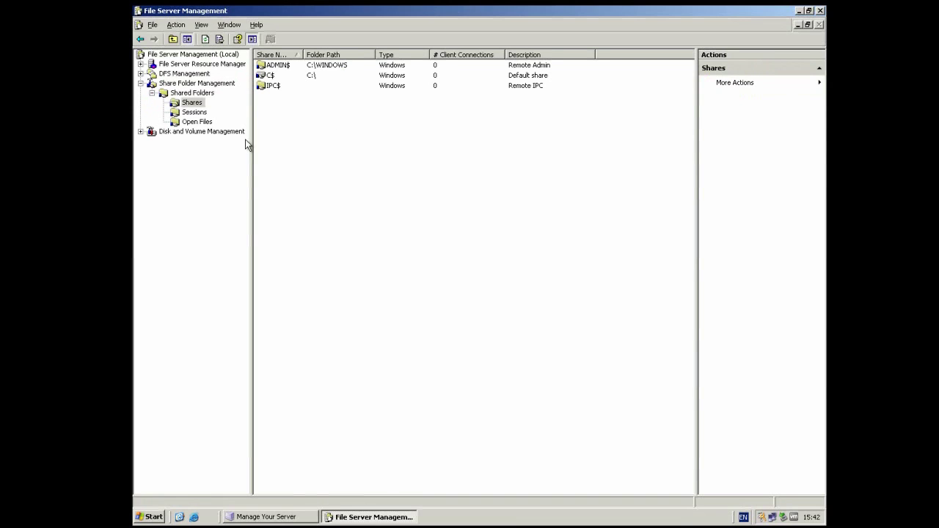
Examine the default ADMIN$, C$ and IPC$ shares in the Shares list, leaving none selected
left_click_drag(313, 118, 287, 100)
left_click_drag(316, 139, 275, 67)
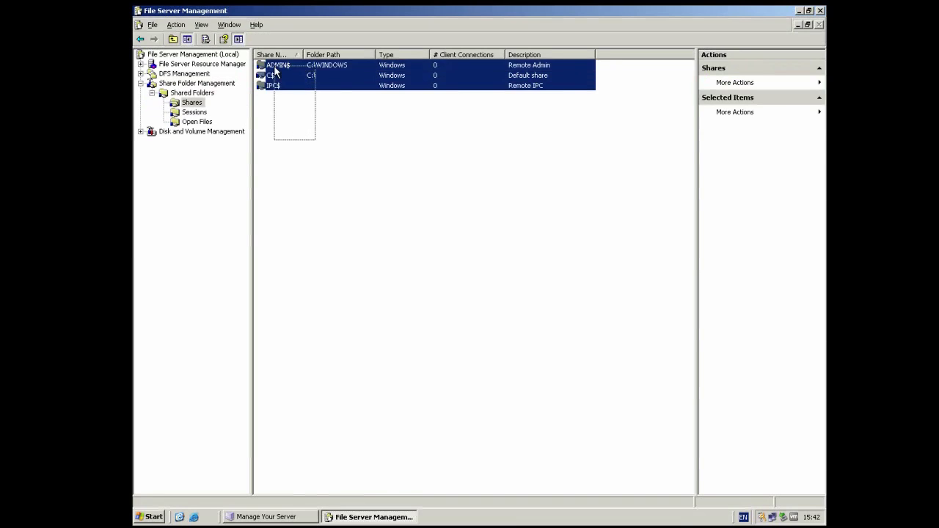
left_click(290, 110)
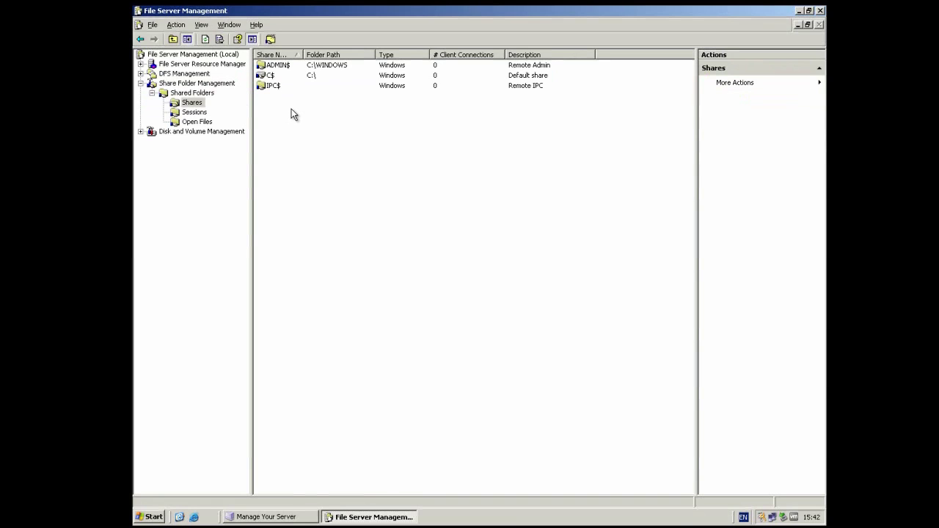
left_click(281, 77)
left_click(314, 126)
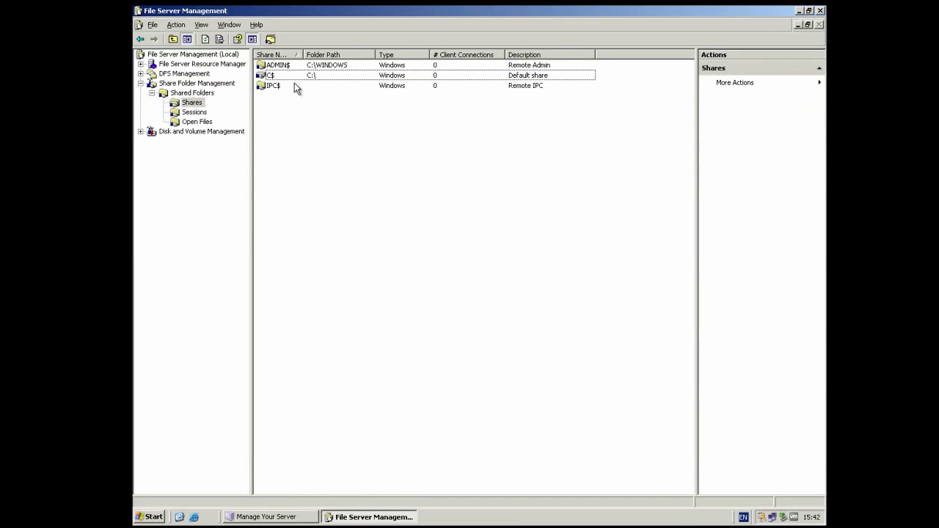
Browse the server's network path \\btt-srv to examine what it exposes, and minimize the window
left_click(165, 513)
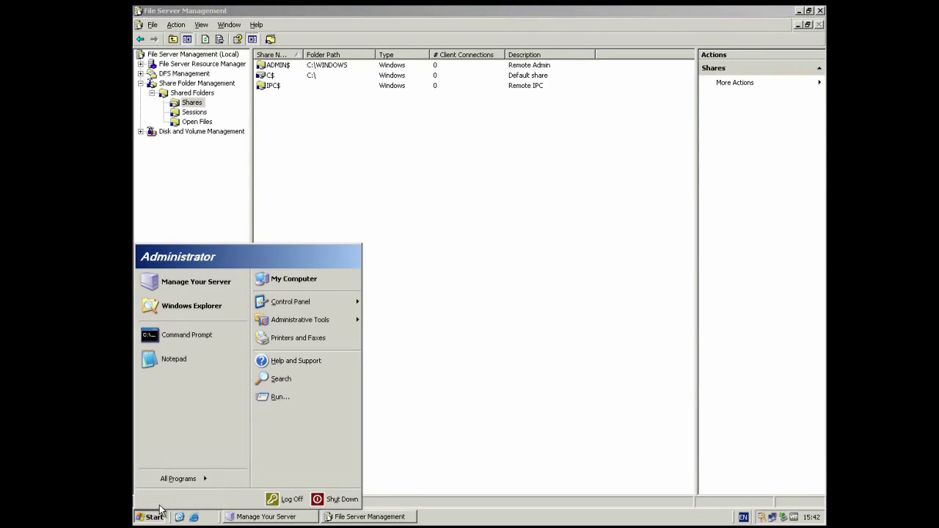
left_click(287, 398)
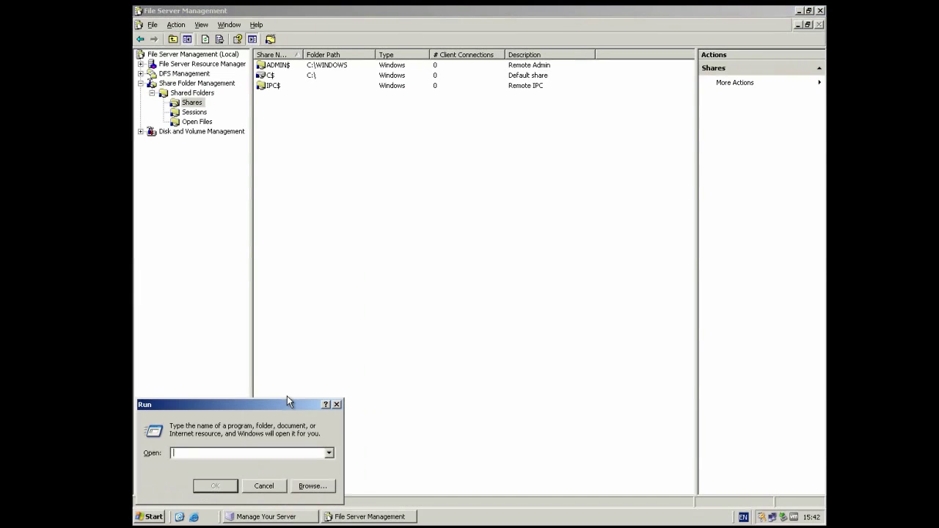
type("\\\\btt-srv")
key("Return")
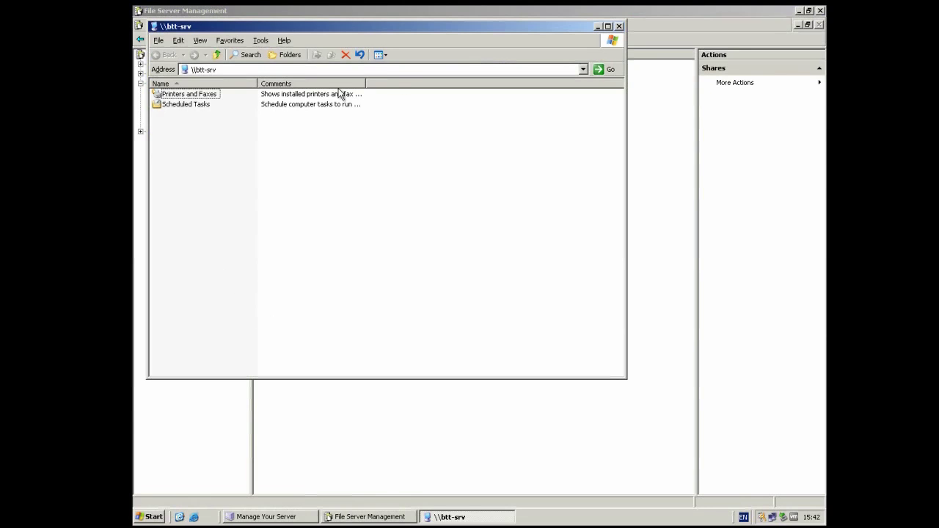
left_click(598, 27)
Compare the administrative shares in the Shares list with the contents of the \\btt-srv window, leaving that window minimized
left_click_drag(279, 132, 275, 63)
left_click(307, 156)
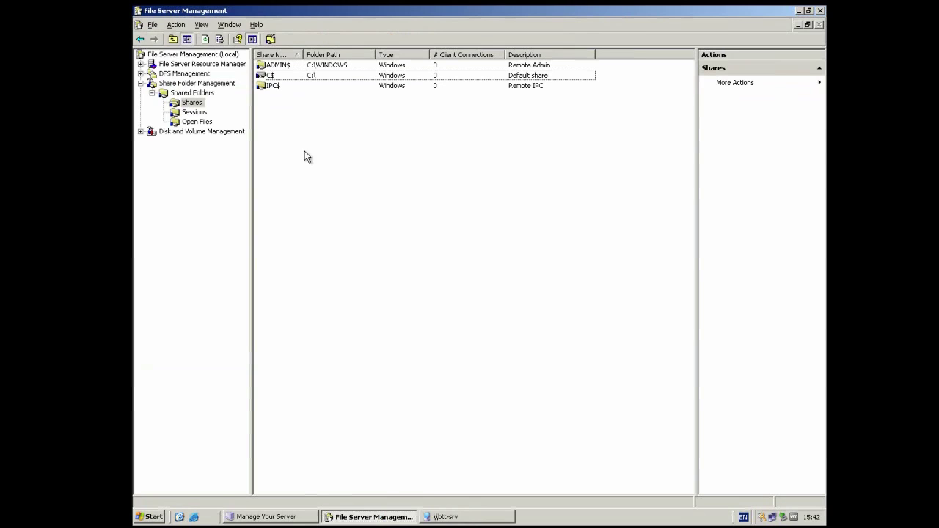
left_click(445, 517)
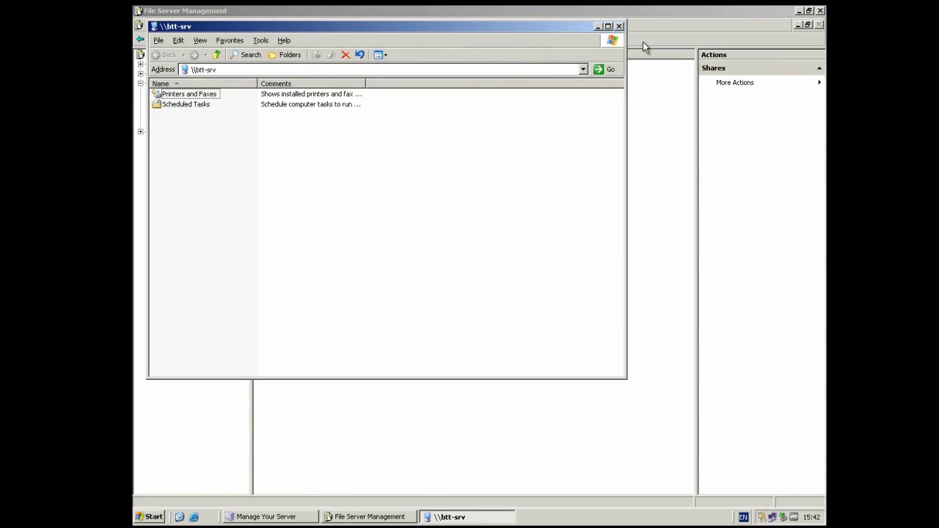
left_click_drag(262, 181, 272, 217)
left_click(598, 27)
left_click(279, 86)
left_click(278, 108)
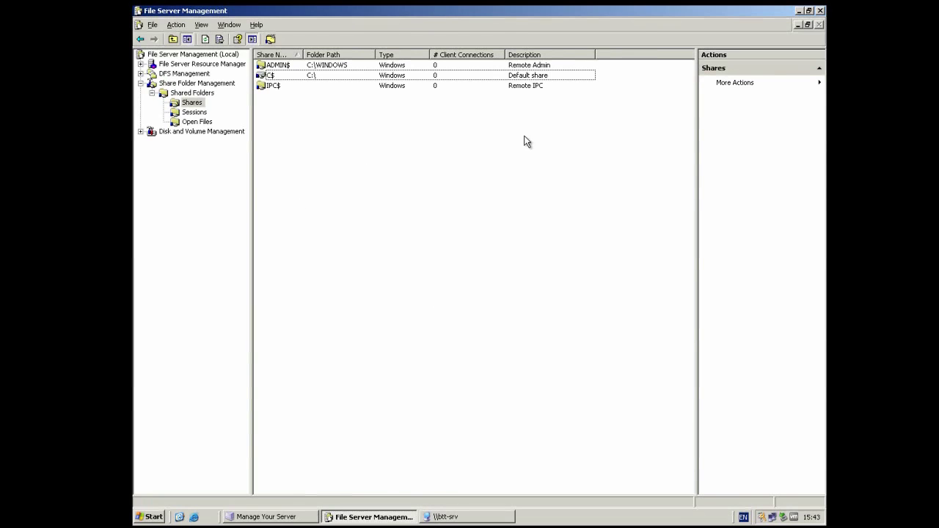
Start a new share in the Share a Folder Wizard with the folder path C:\Data and create that folder
right_click(561, 135)
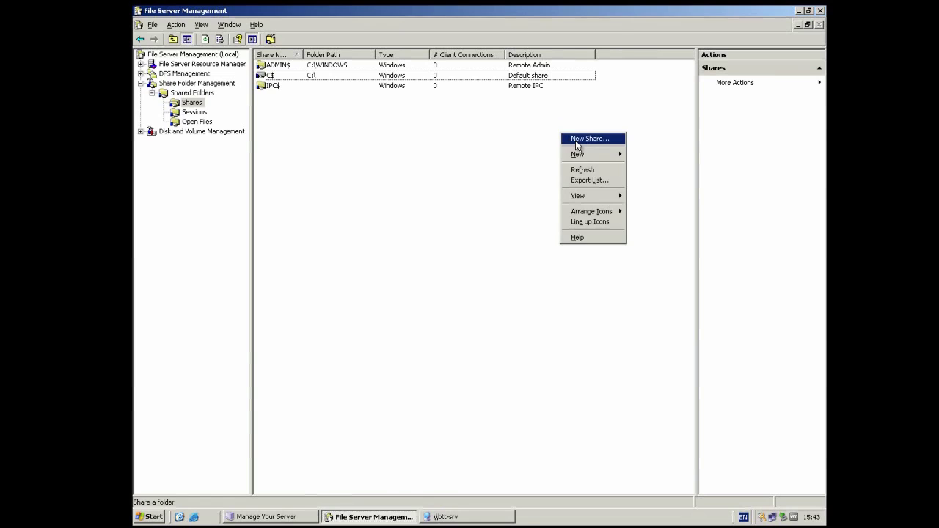
left_click(575, 140)
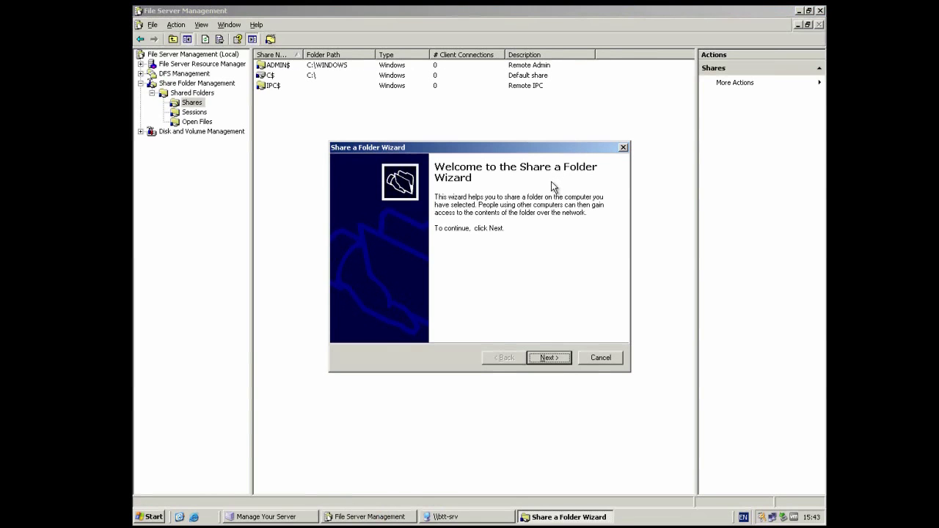
left_click(547, 358)
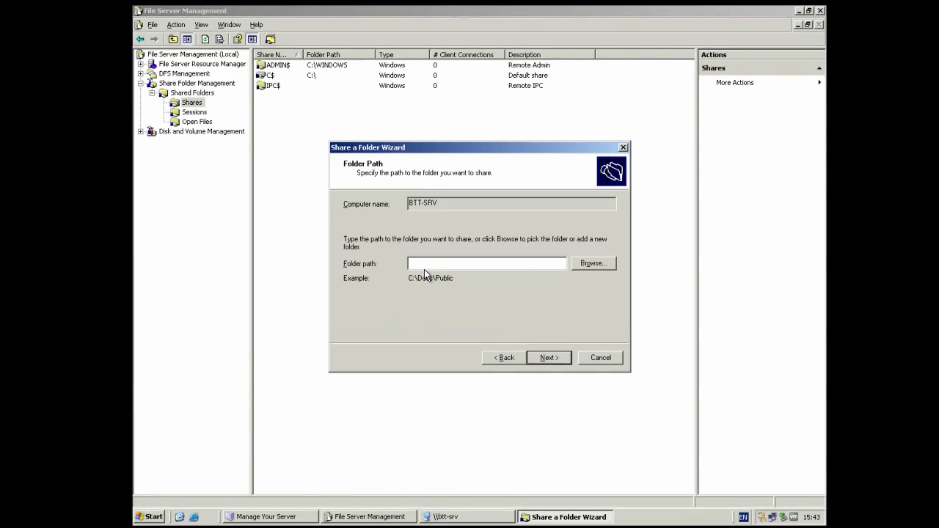
type("C:\\Data")
left_click(543, 357)
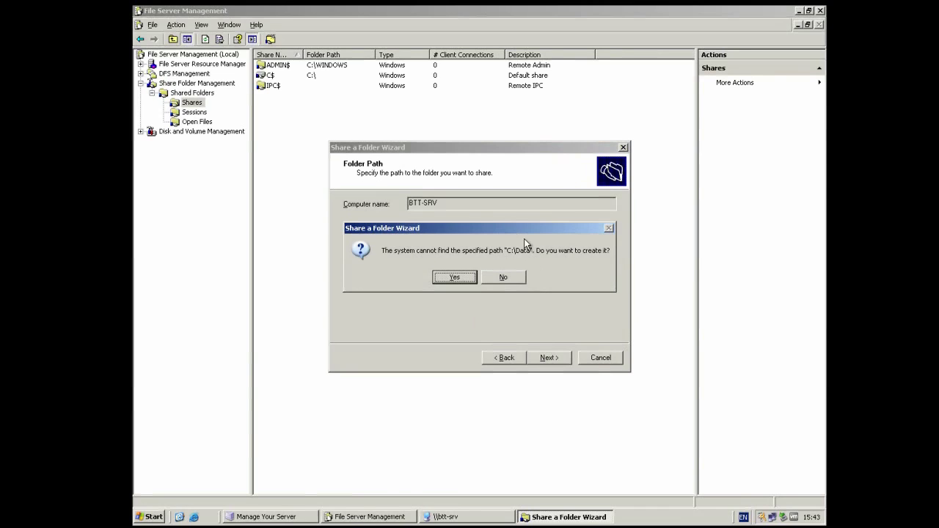
left_click(454, 278)
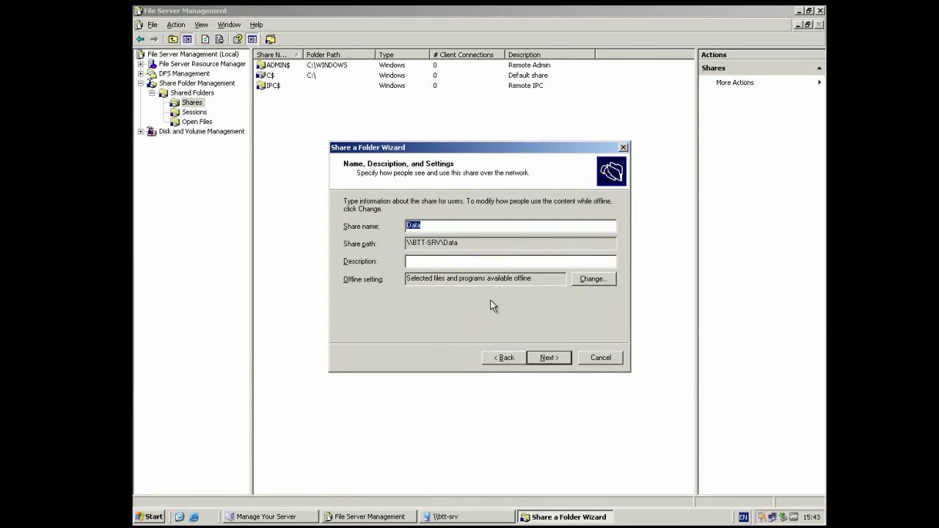
Set the Data share's offline setting so that files or programs from the share will not be available offline
left_click(600, 285)
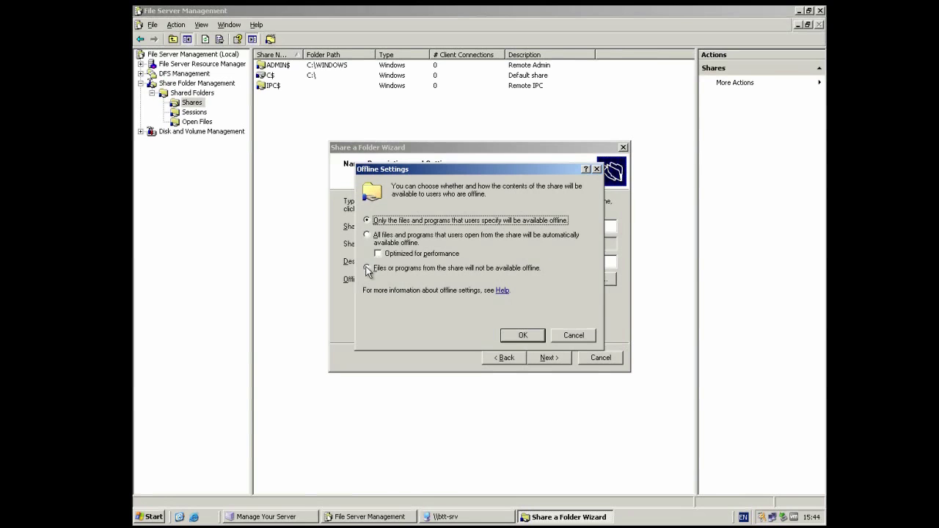
left_click_drag(407, 170, 420, 386)
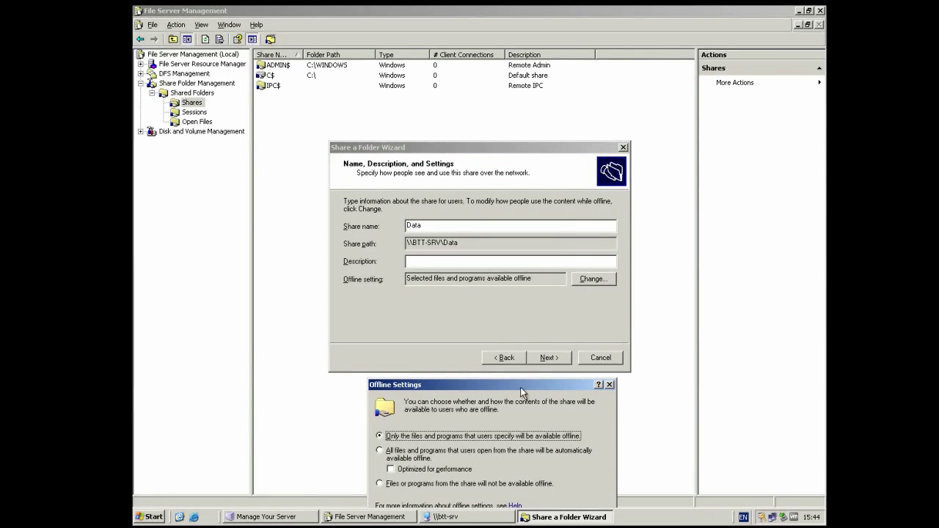
left_click_drag(510, 384, 493, 210)
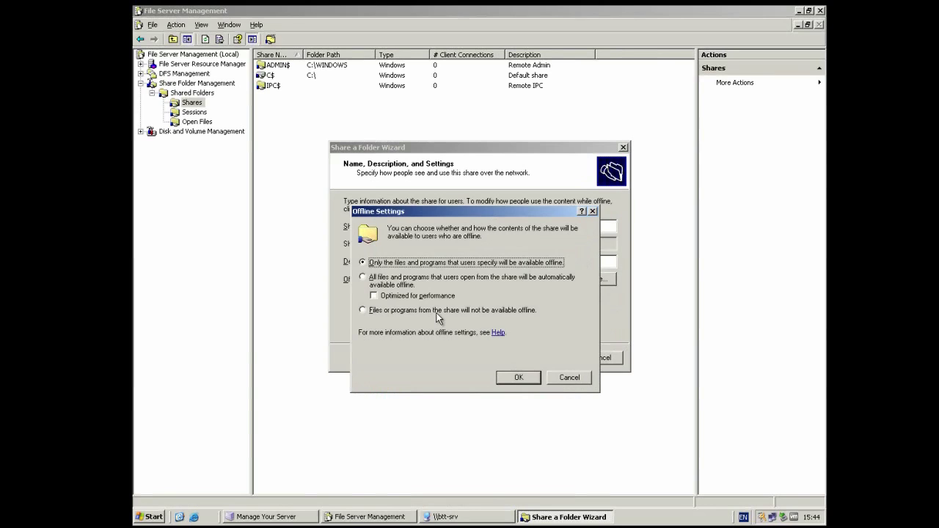
left_click(523, 310)
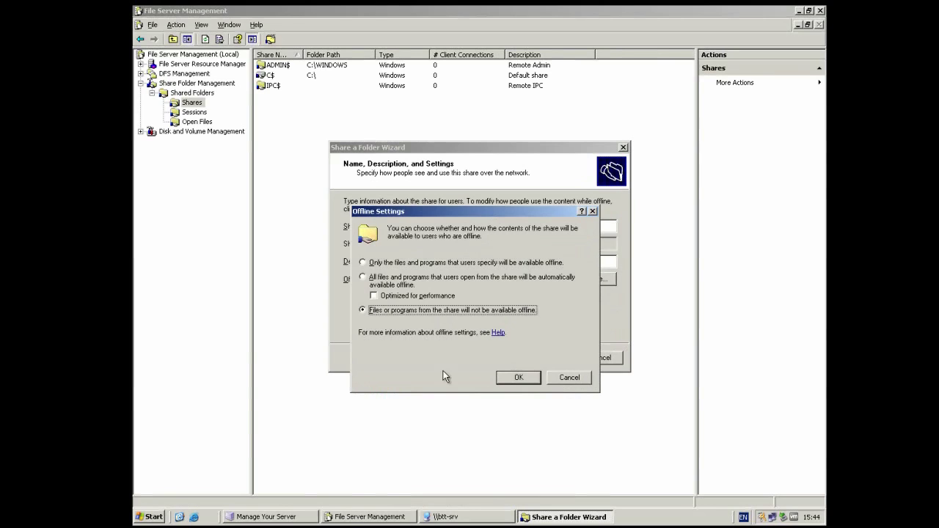
left_click(518, 377)
left_click(420, 279)
left_click_drag(420, 282, 512, 279)
left_click(503, 279)
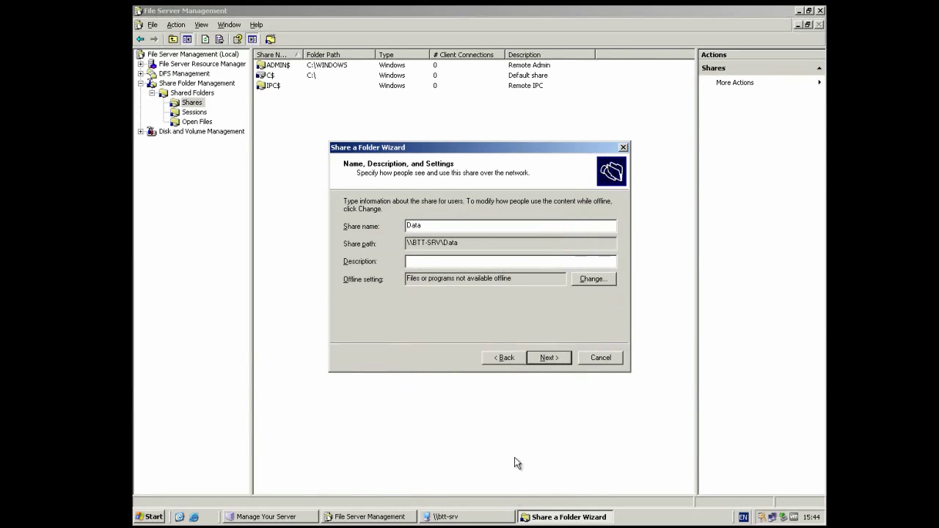
Accept the Data share's name, path and offline setting and continue to its permissions
left_click(544, 359)
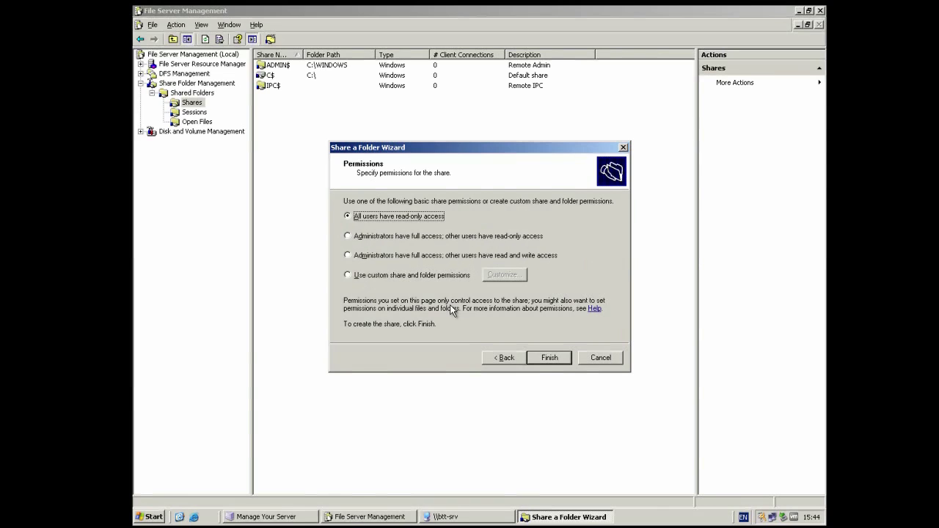
left_click(350, 273)
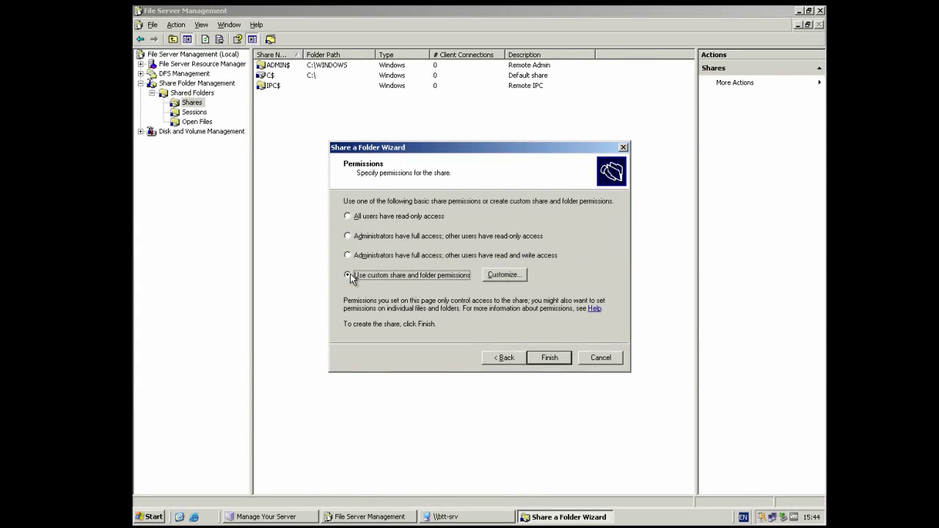
left_click(516, 276)
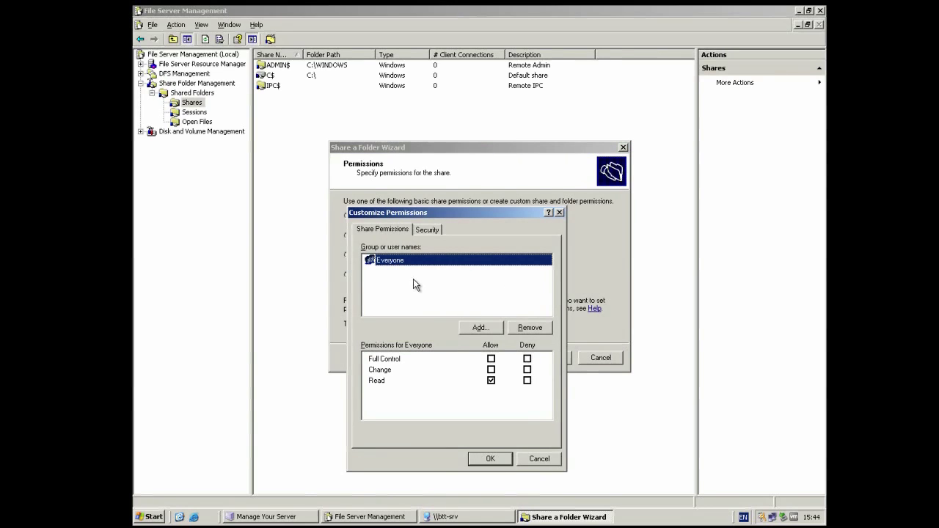
left_click(486, 328)
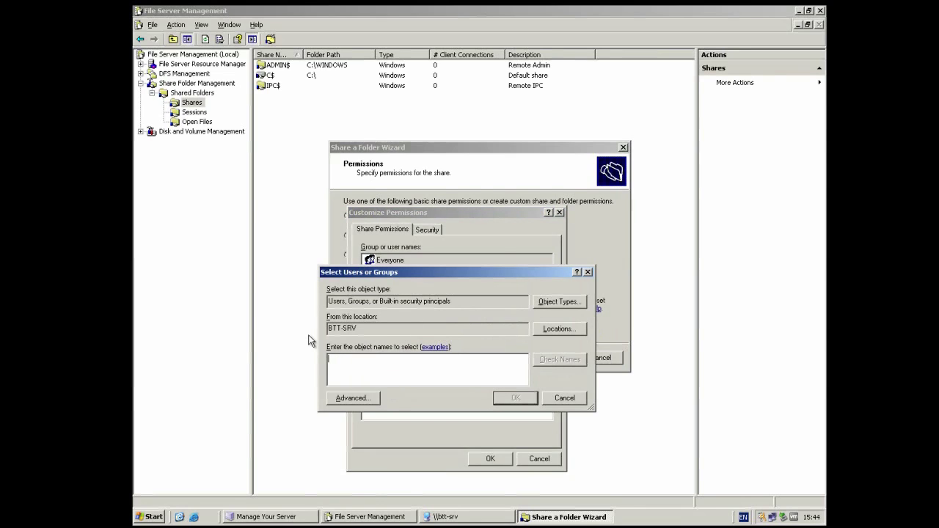
type("bob")
left_click(557, 393)
left_click(539, 459)
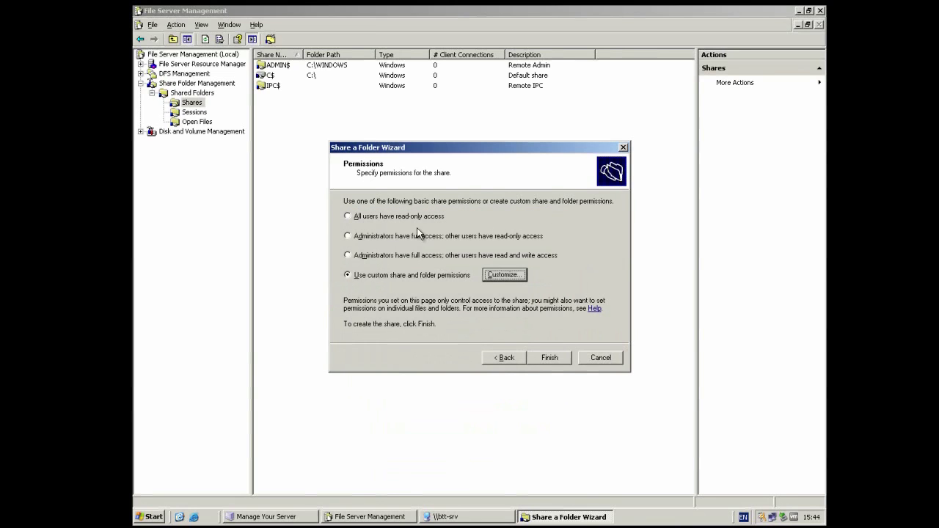
Give all users read-only access to the Data share, finish creating it and close the wizard
left_click(400, 216)
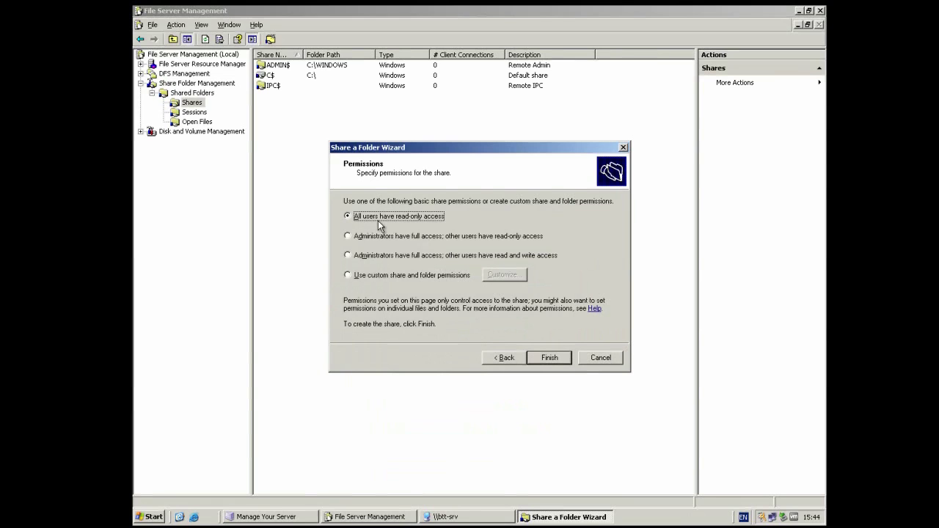
left_click(532, 359)
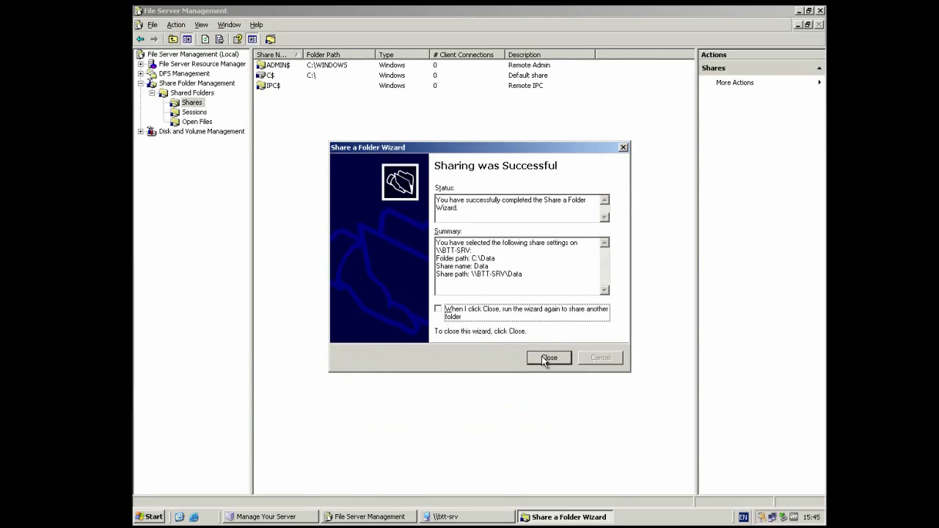
left_click(546, 358)
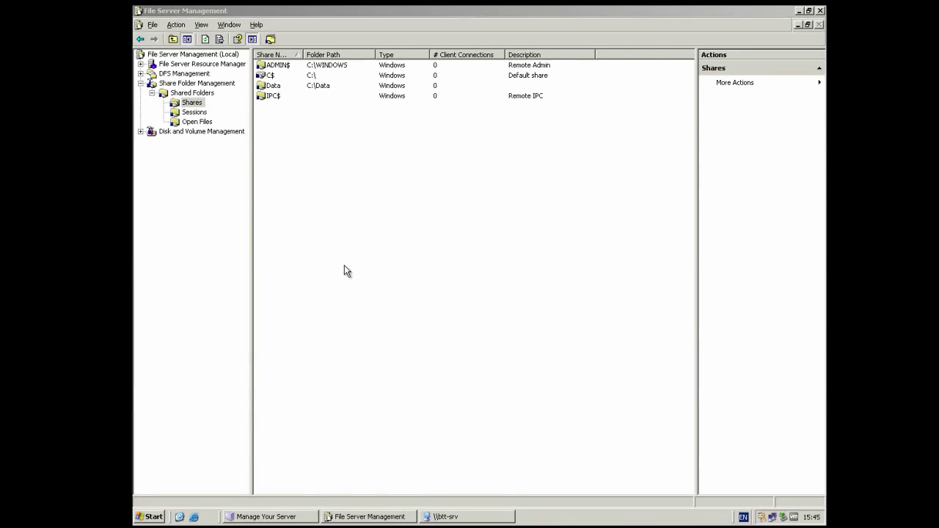
Check the new Data share in the Shares list and its Data folder on the C: drive, closing the folder window
left_click(287, 88)
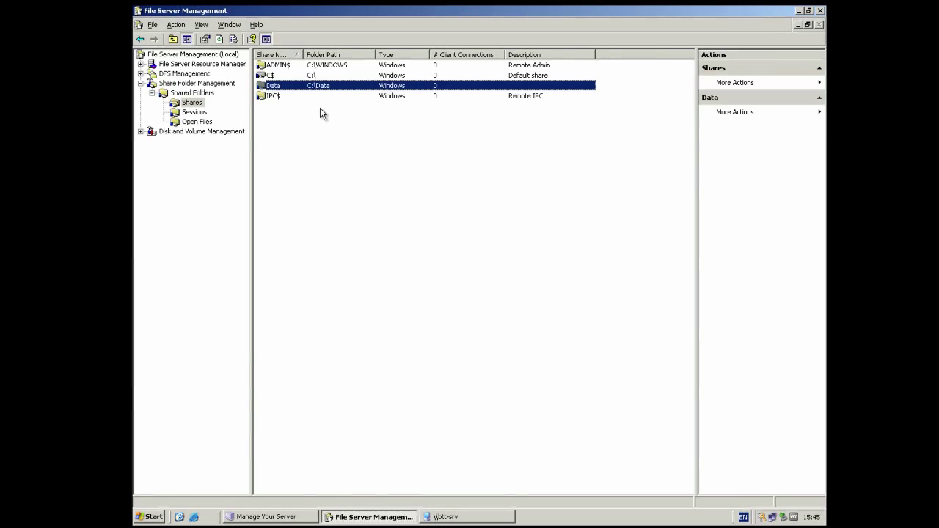
left_click(152, 516)
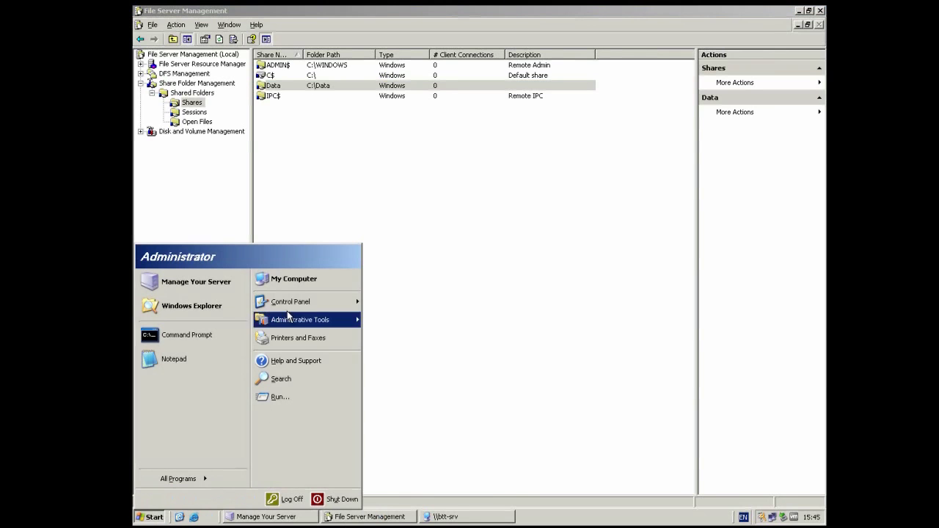
left_click(266, 279)
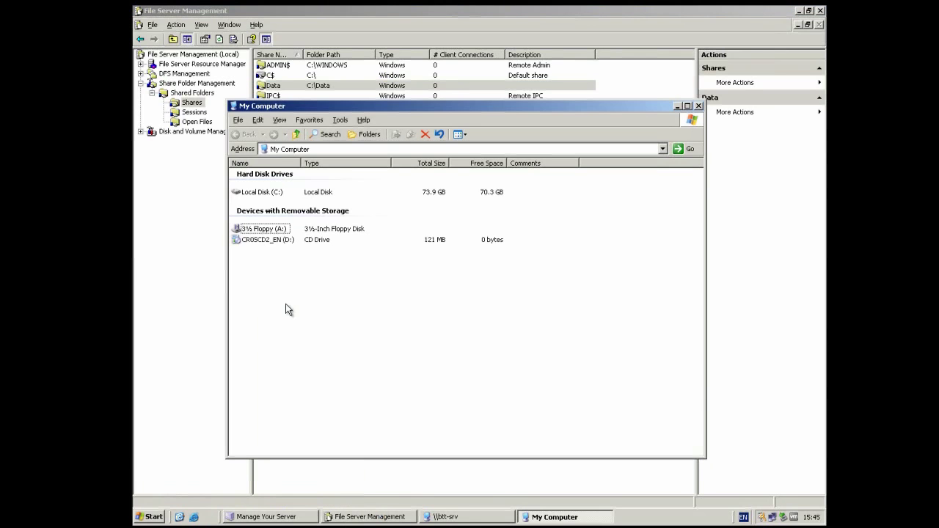
double_click(257, 192)
left_click(251, 175)
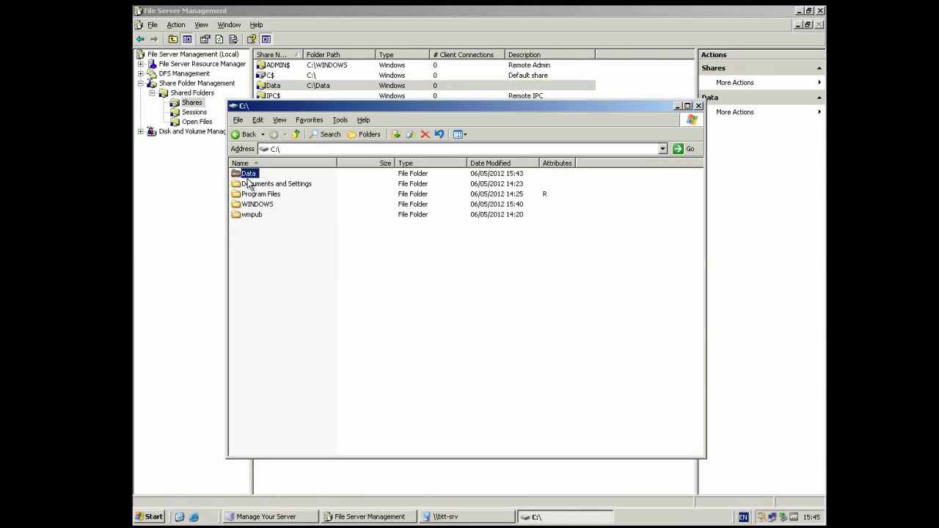
left_click(699, 106)
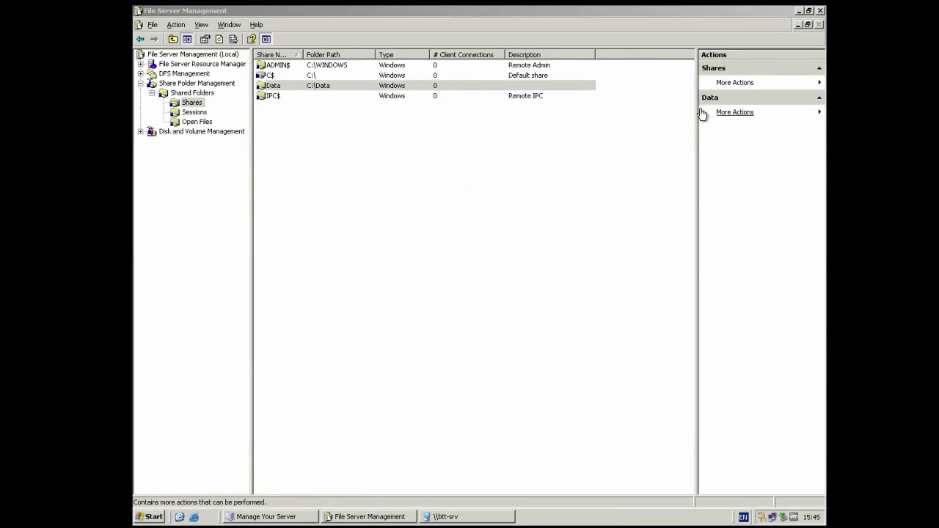
Close the existing \\btt-srv window, reopen that network path from Run and enter its Data share
left_click(463, 517)
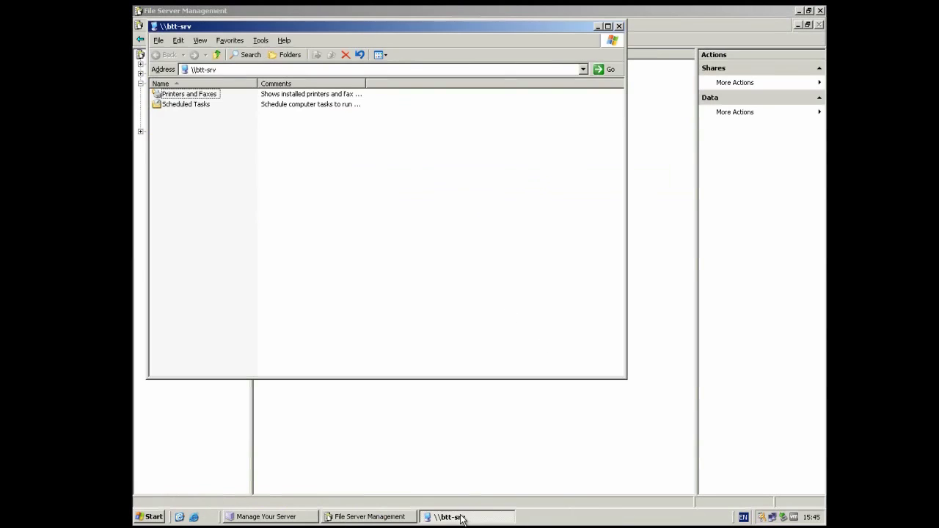
left_click(619, 26)
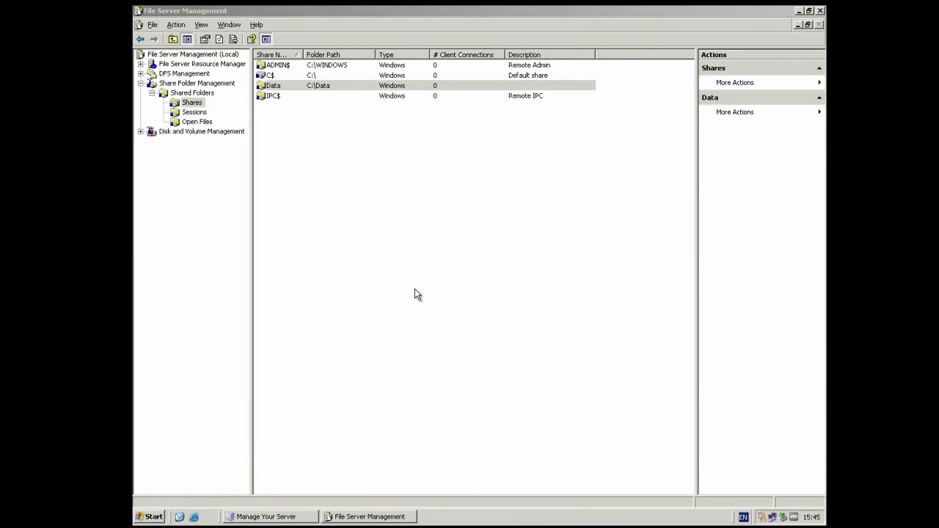
left_click(167, 516)
left_click(287, 399)
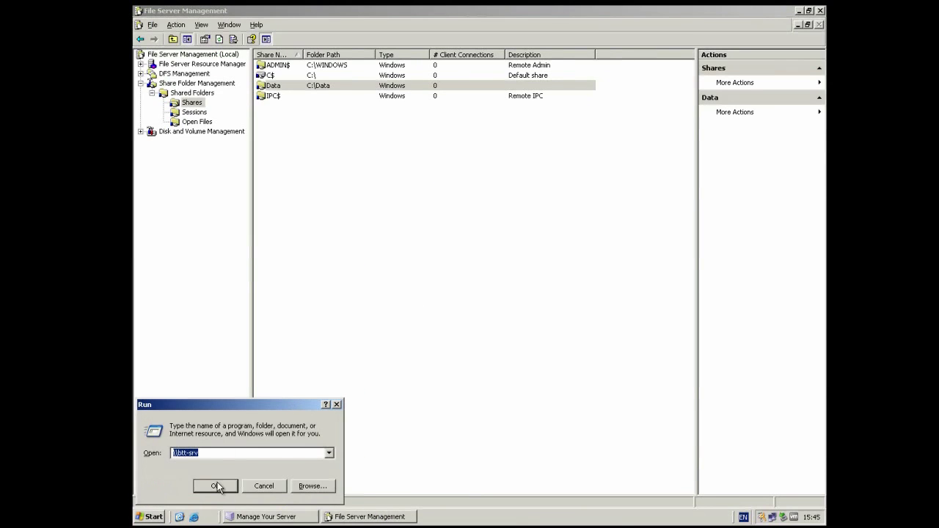
left_click(199, 453)
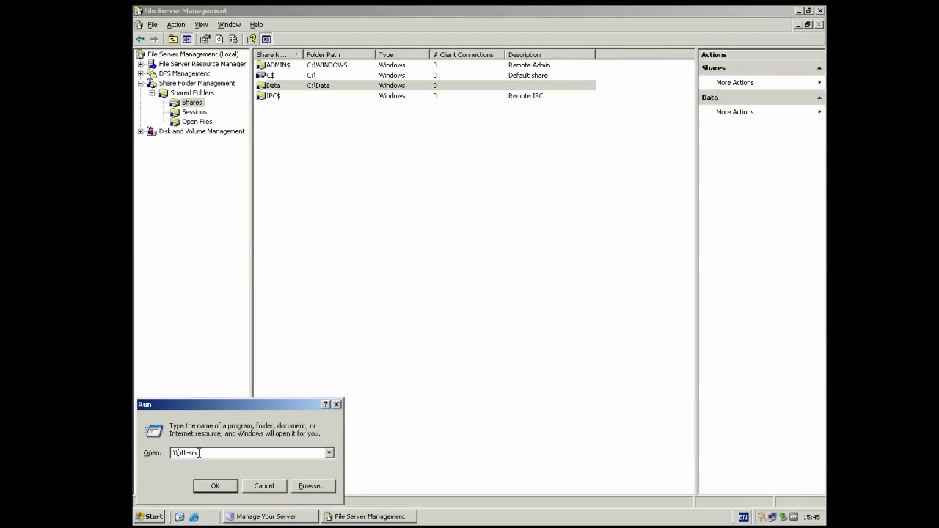
left_click(213, 488)
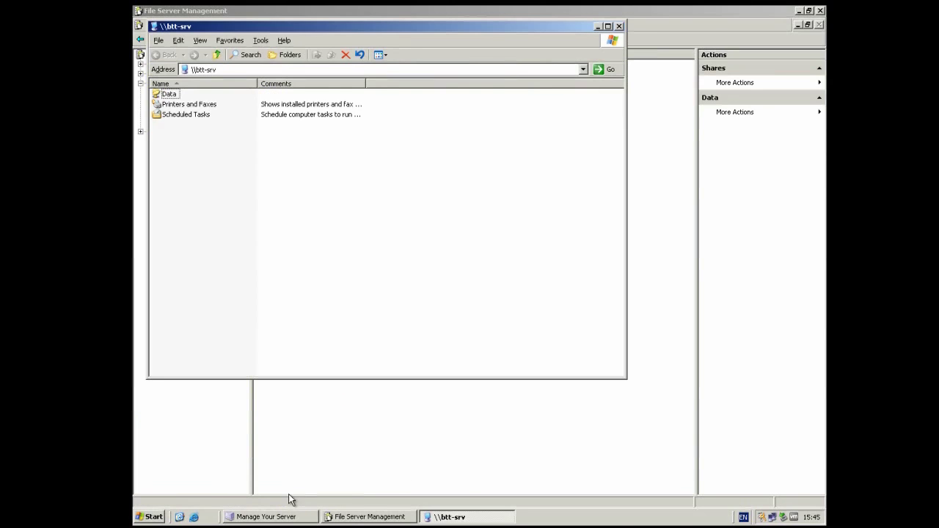
double_click(165, 99)
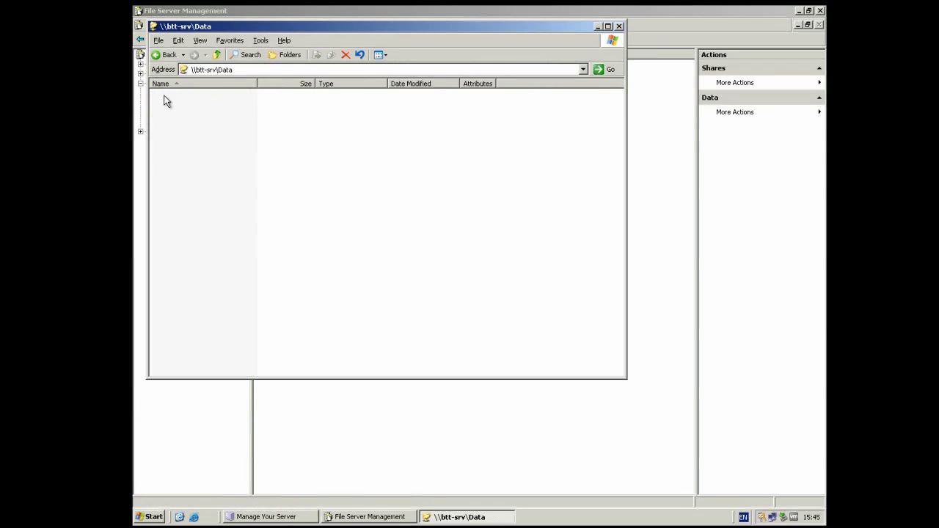
Try to create a new Wordpad Document inside the \\btt-srv\Data share
right_click(209, 148)
mouse_move(246, 237)
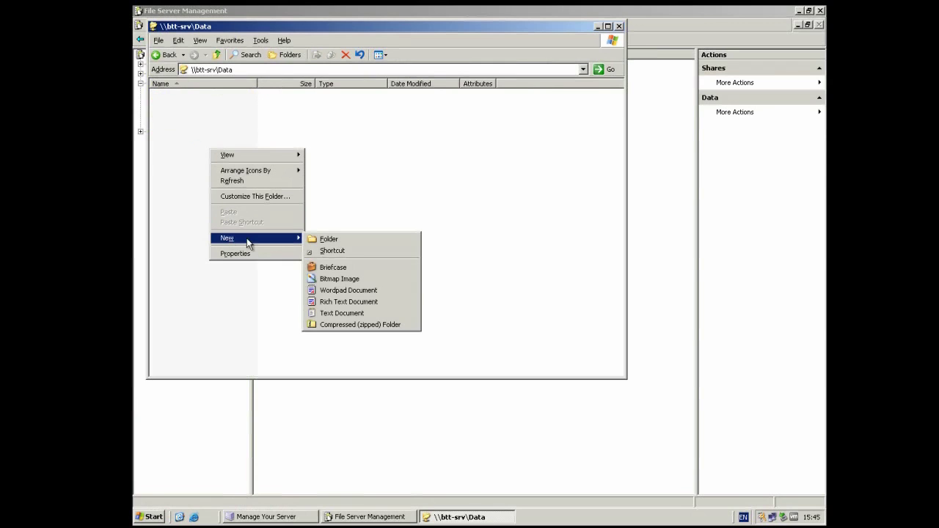
left_click(341, 290)
left_click(480, 292)
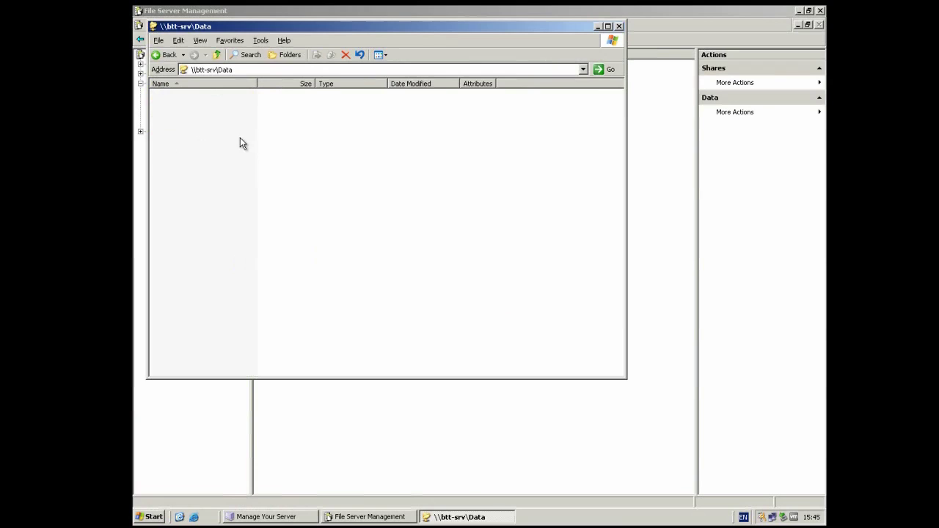
Move the \\btt-srv\Data window so the File Server Management tree behind it is uncovered
left_click_drag(340, 29, 481, 91)
left_click(164, 517)
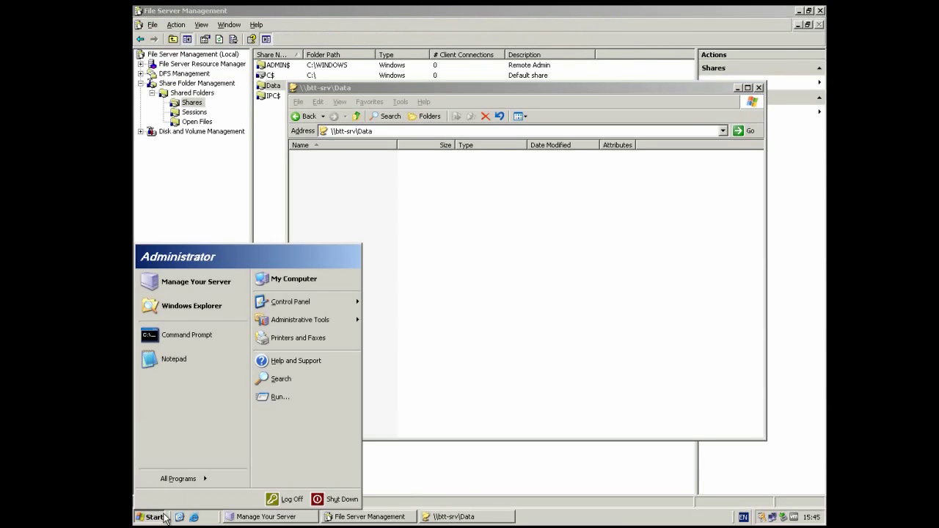
left_click(455, 309)
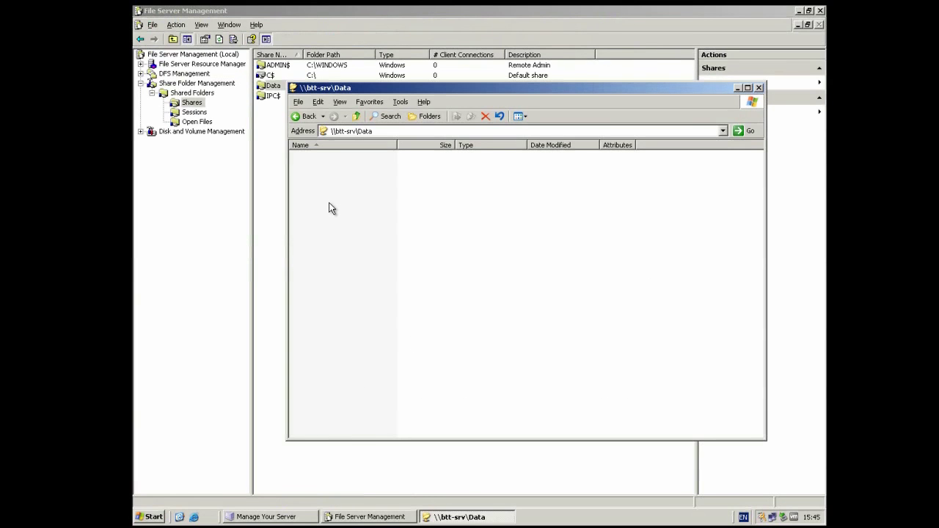